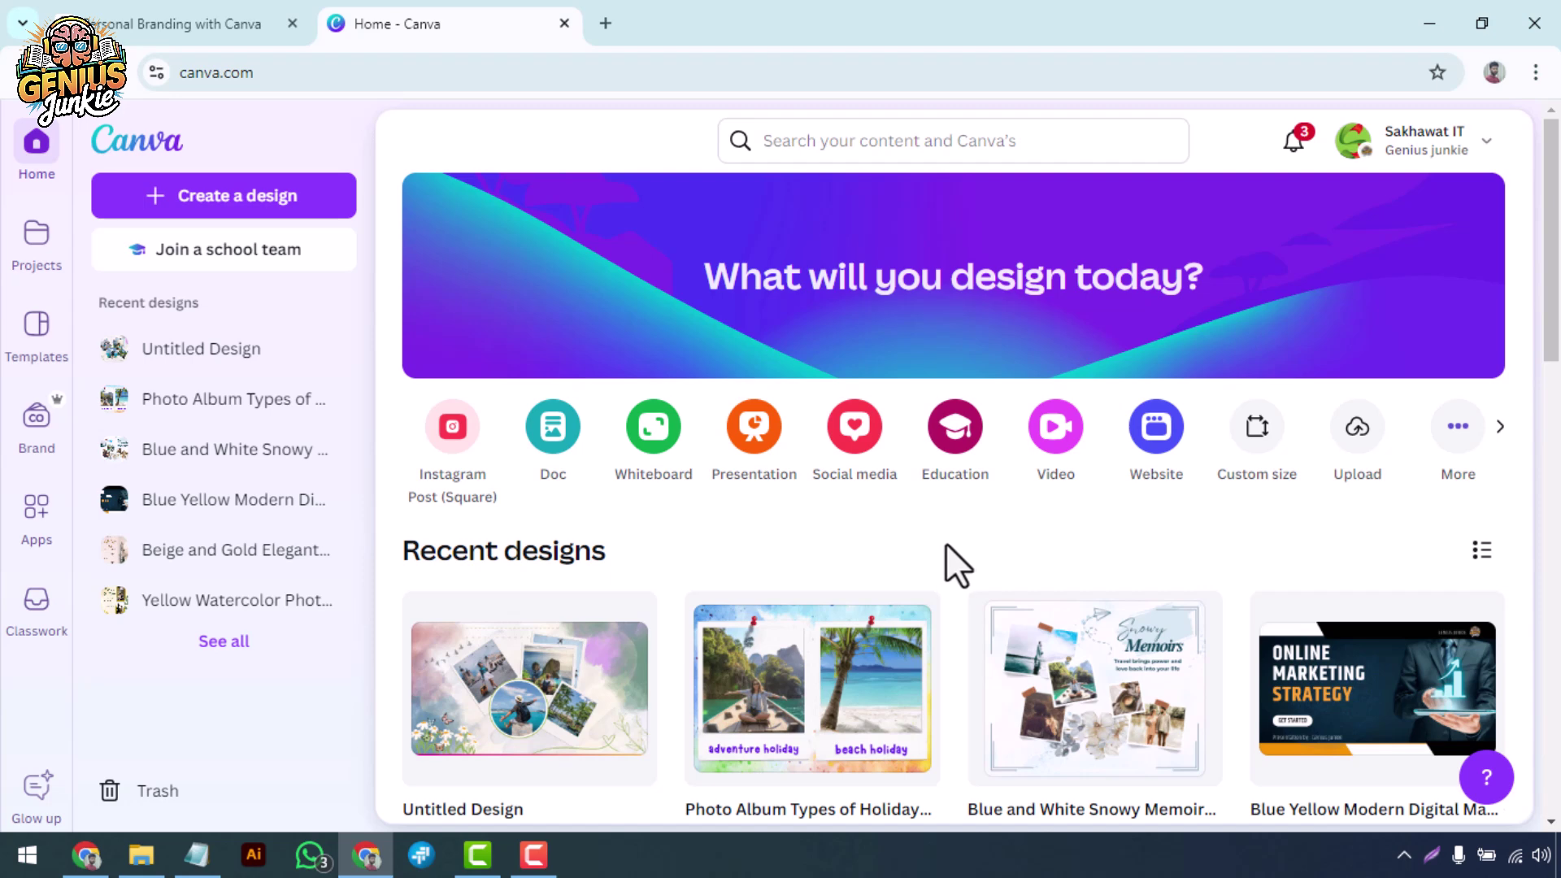
Step: Look through the recent designs listed on the home page
scroll(947, 541, down, 2)
scroll(963, 559, up, 2)
scroll(951, 538, down, 4)
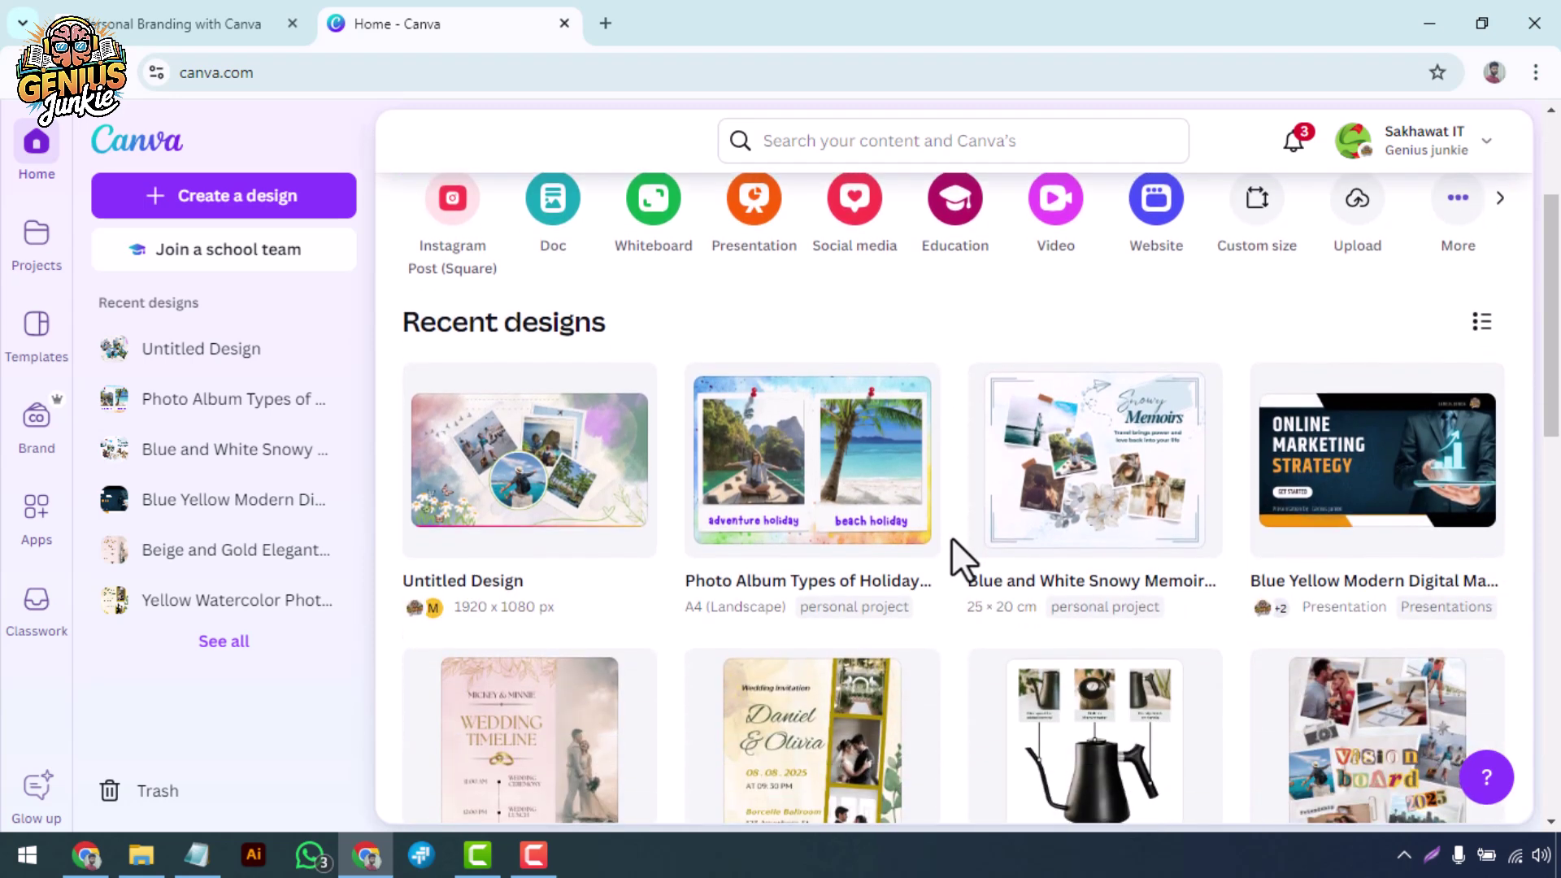
scroll(952, 541, down, 4)
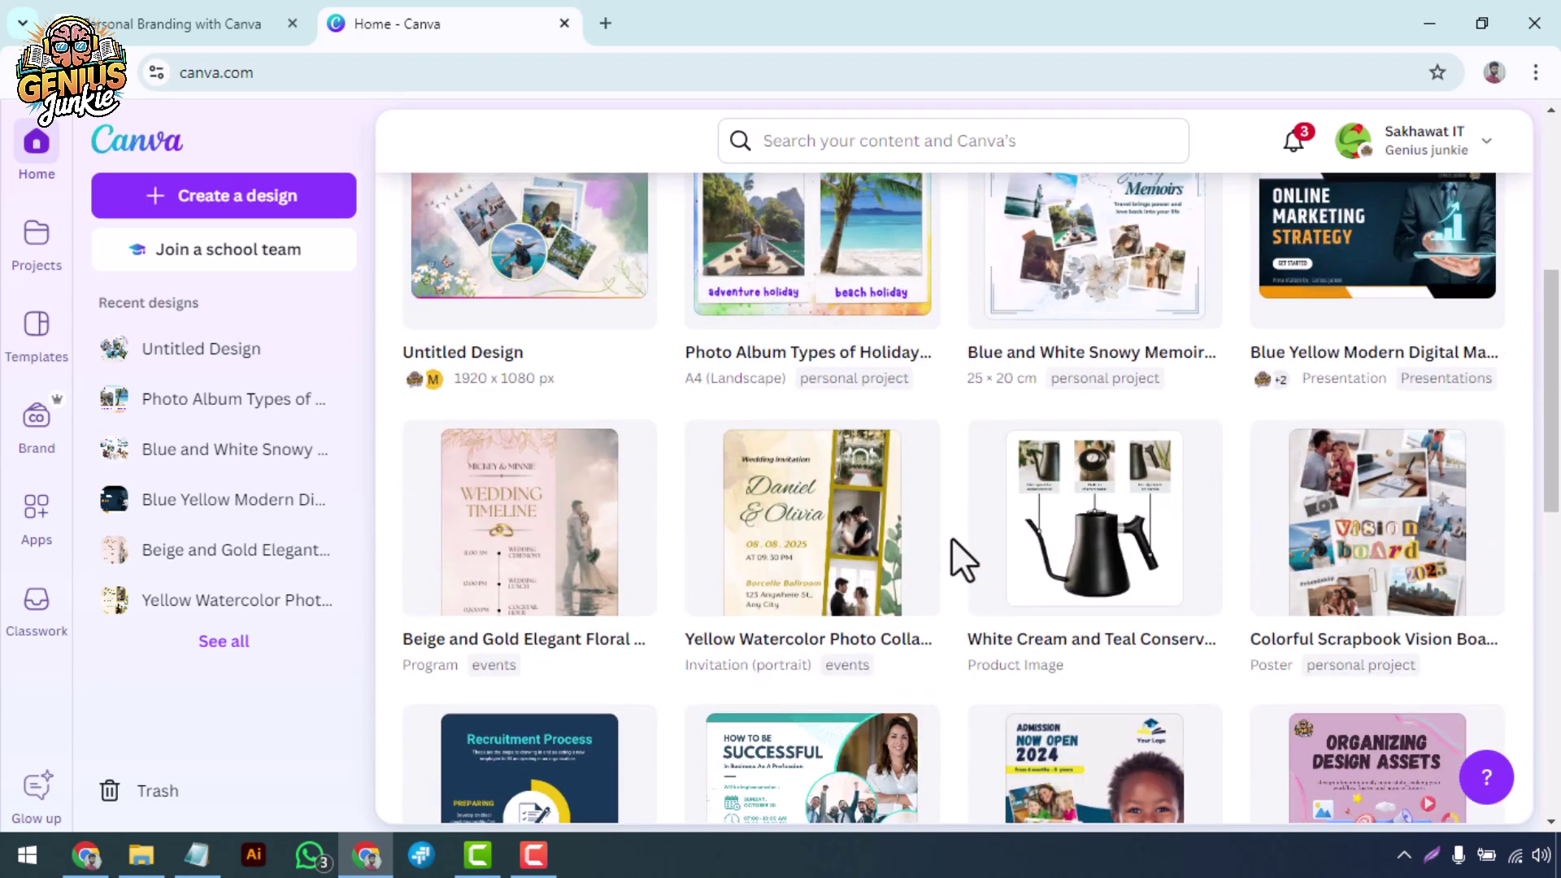
scroll(951, 538, down, 2)
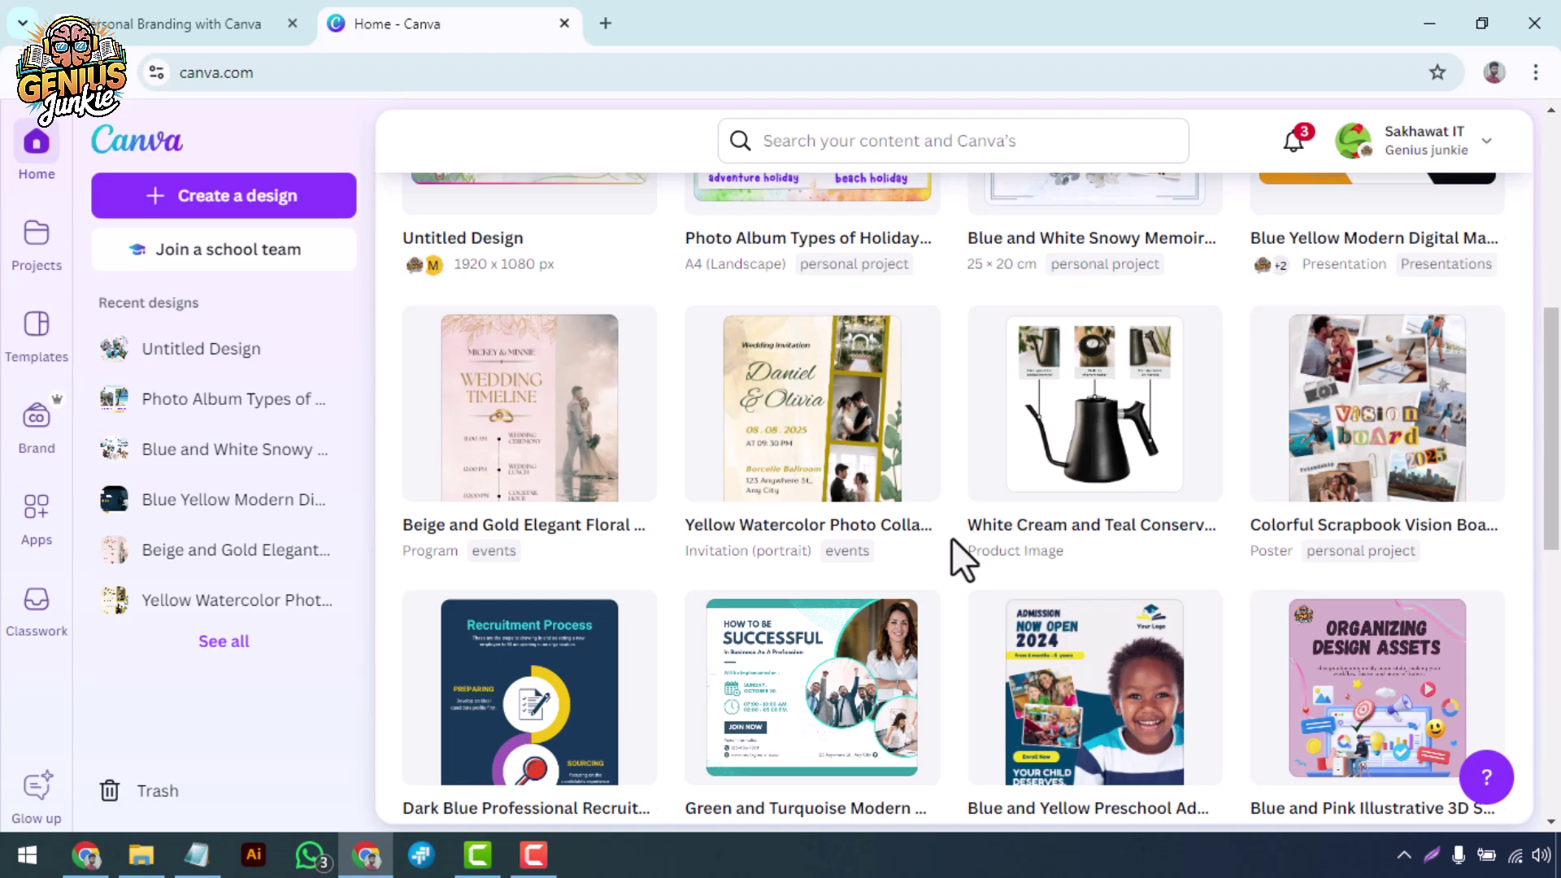
scroll(951, 538, up, 2)
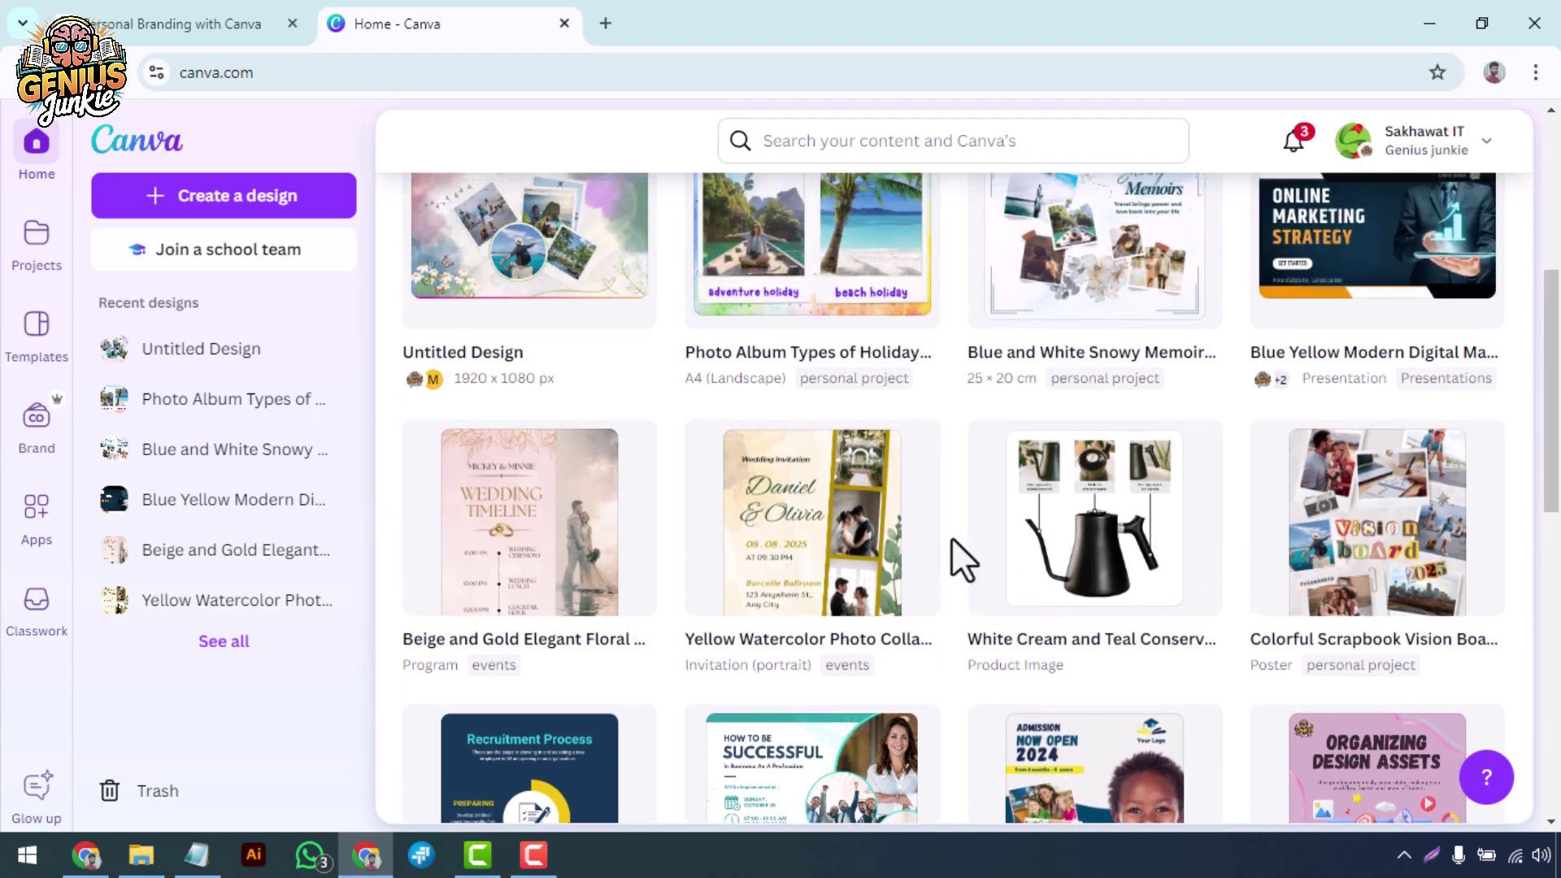
scroll(951, 538, up, 5)
scroll(951, 538, up, 2)
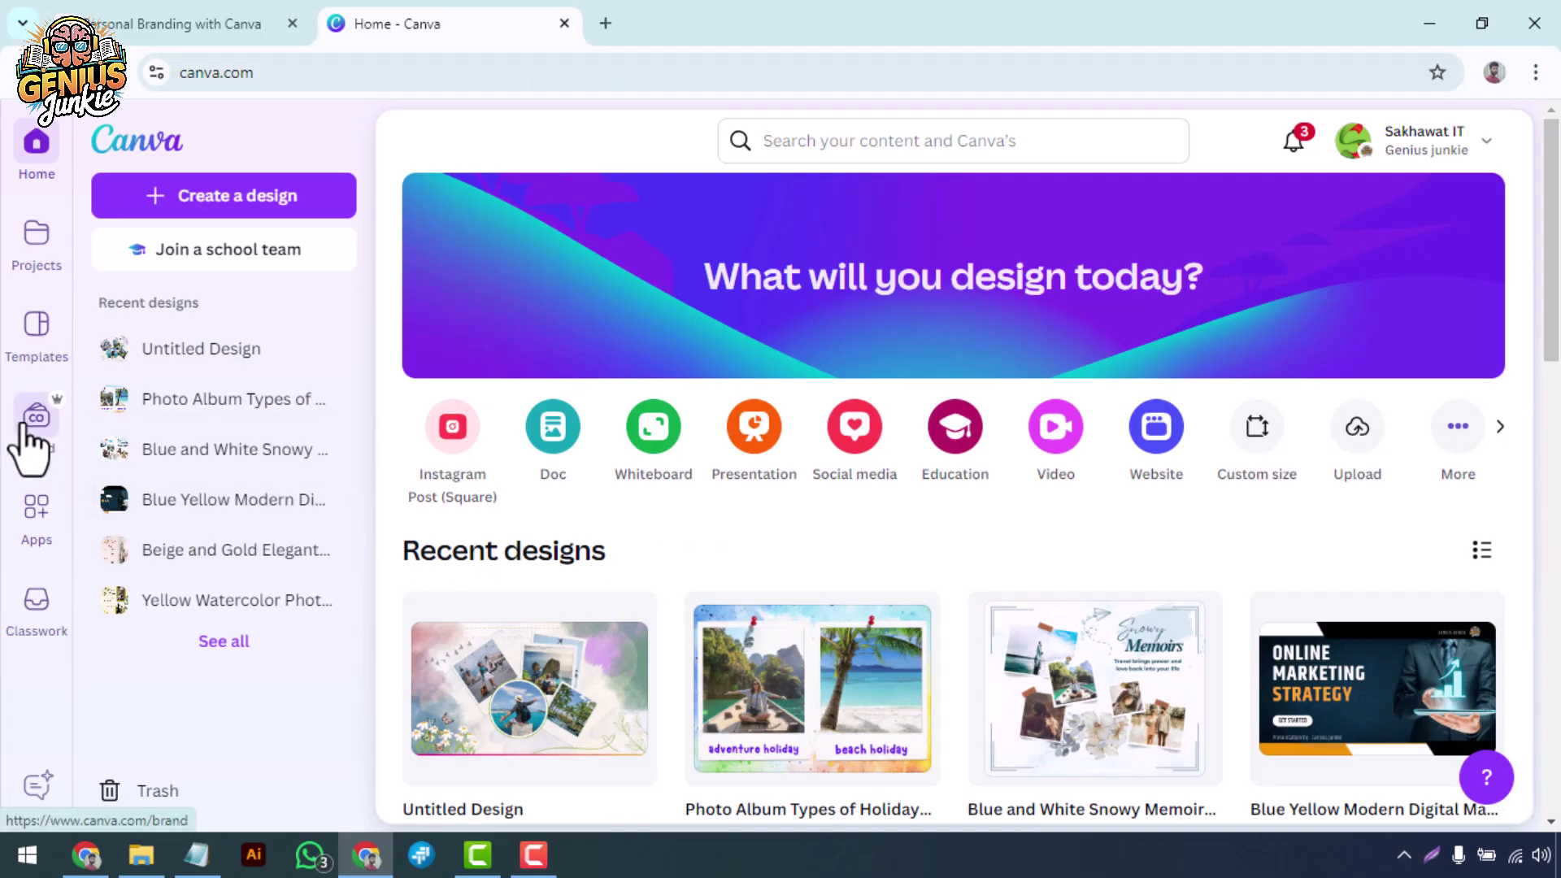
Step: Open the Genius Junkie Brand Kit and review its logo, color palettes and fonts
click(30, 428)
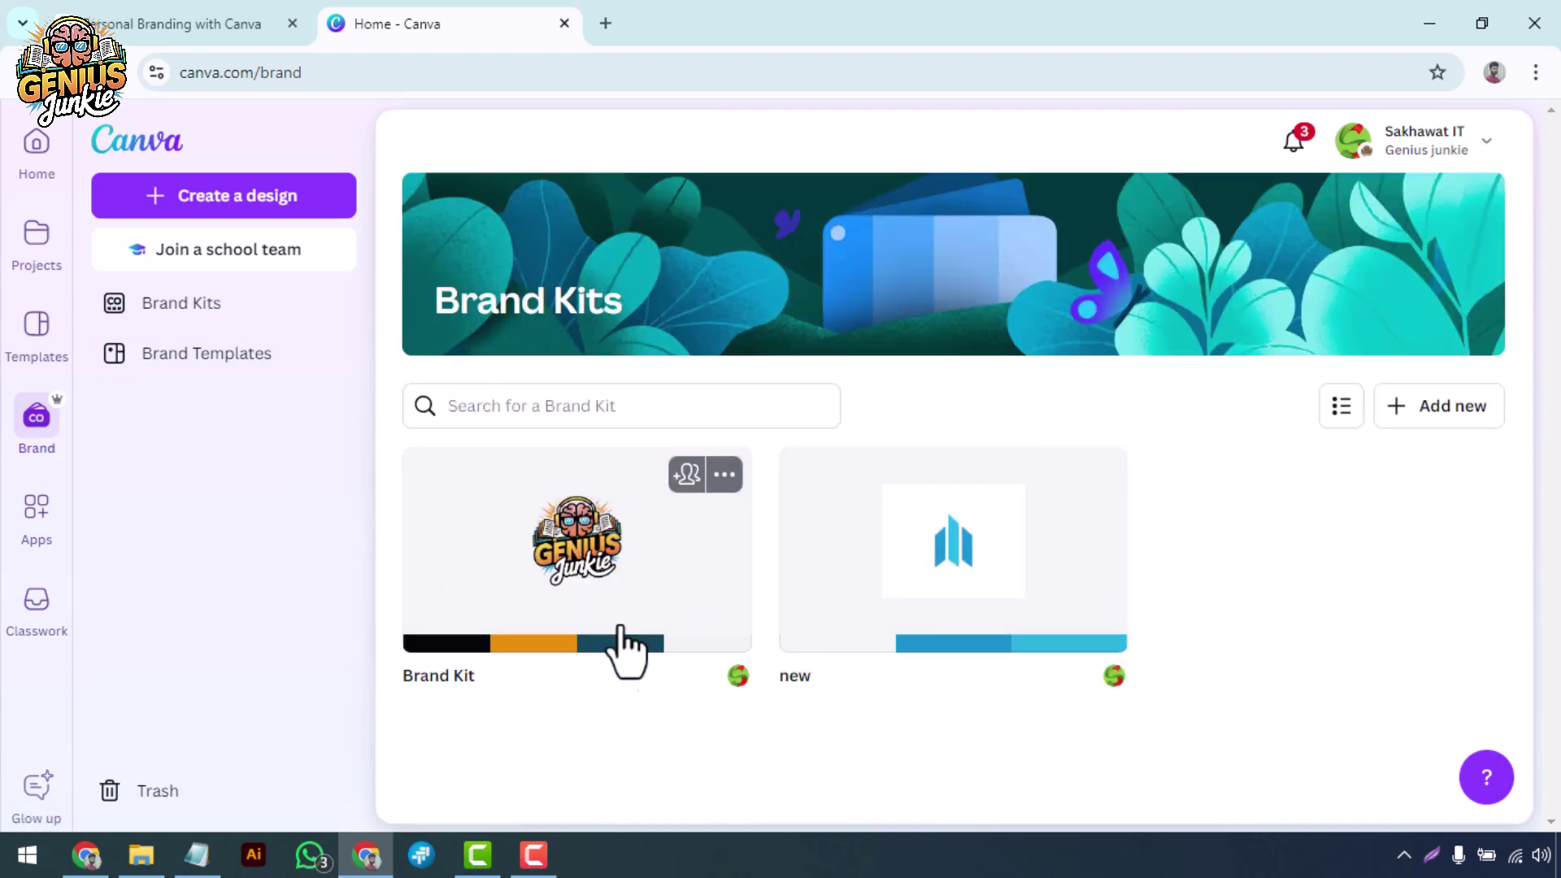
click(596, 622)
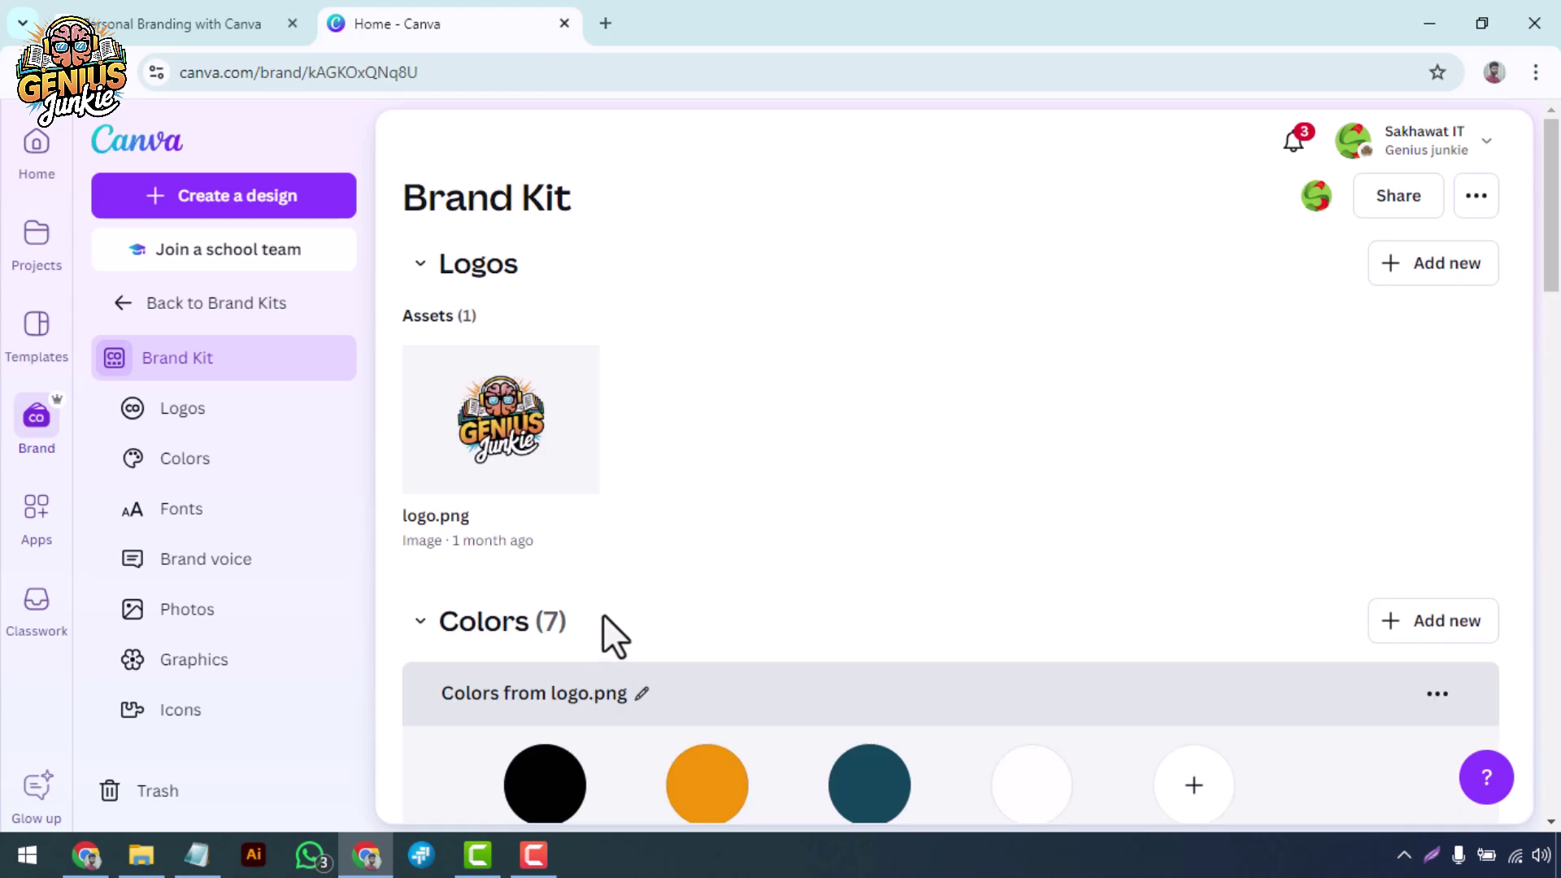
scroll(599, 634, down, 3)
scroll(534, 563, down, 3)
scroll(534, 564, down, 2)
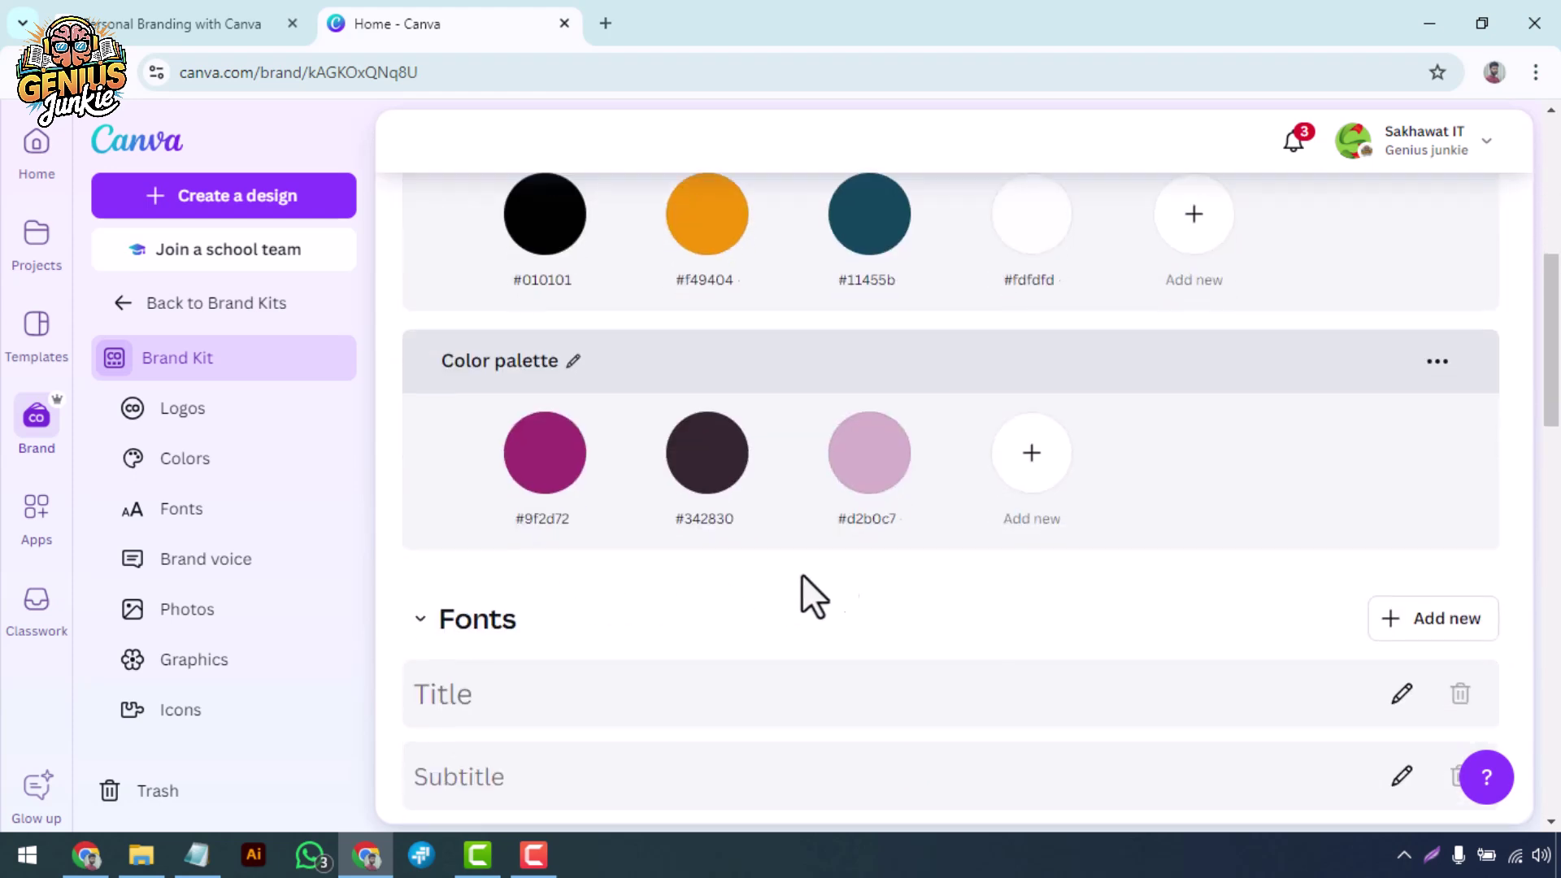
scroll(999, 553, up, 2)
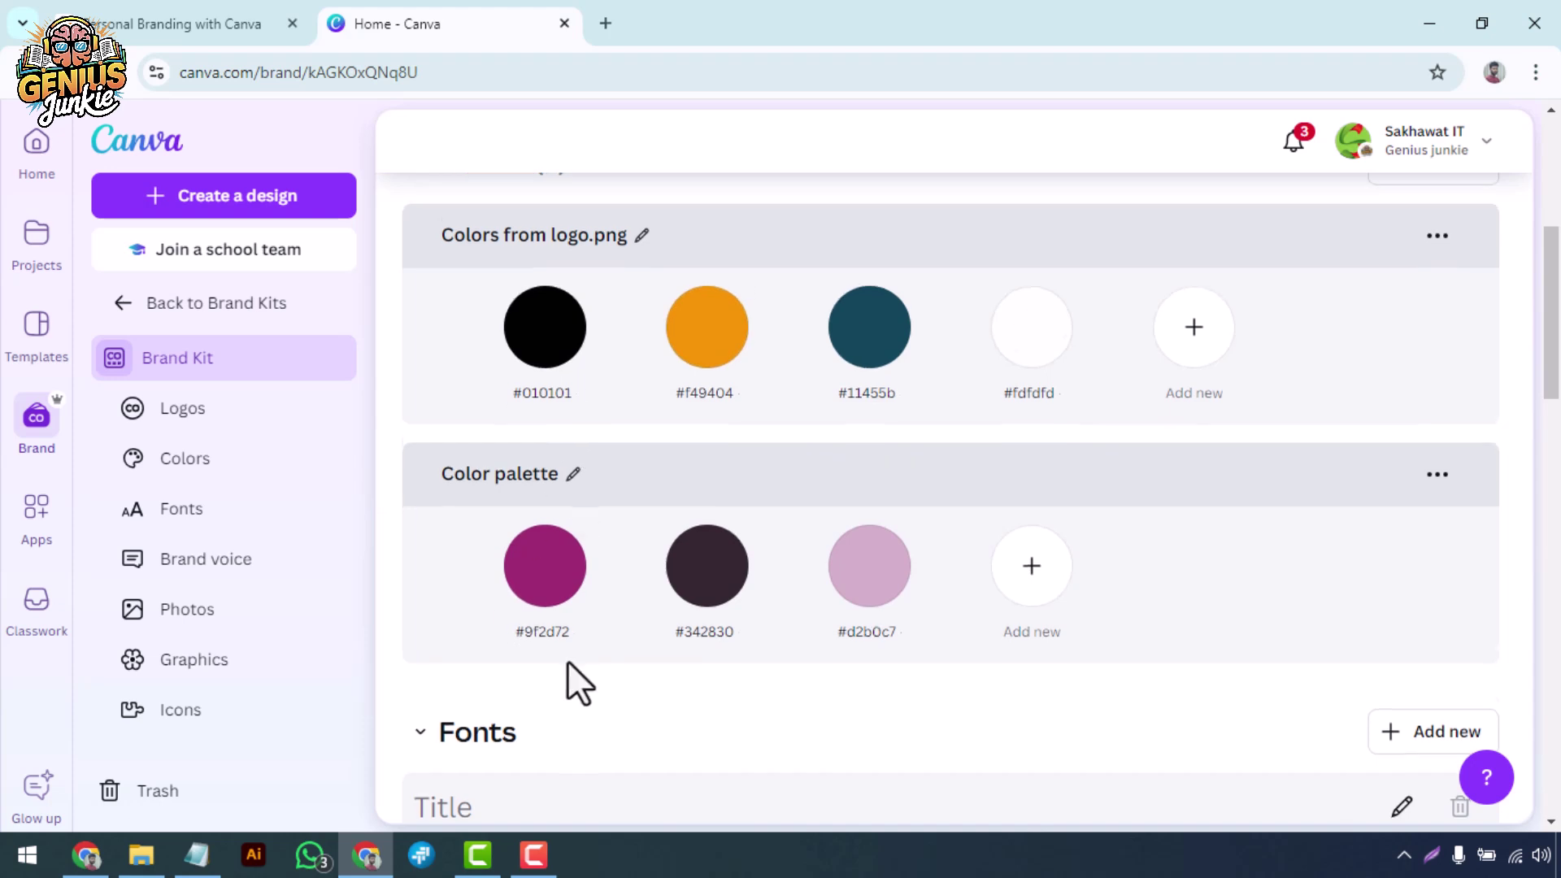
scroll(573, 675, down, 4)
scroll(488, 569, down, 2)
scroll(394, 452, up, 3)
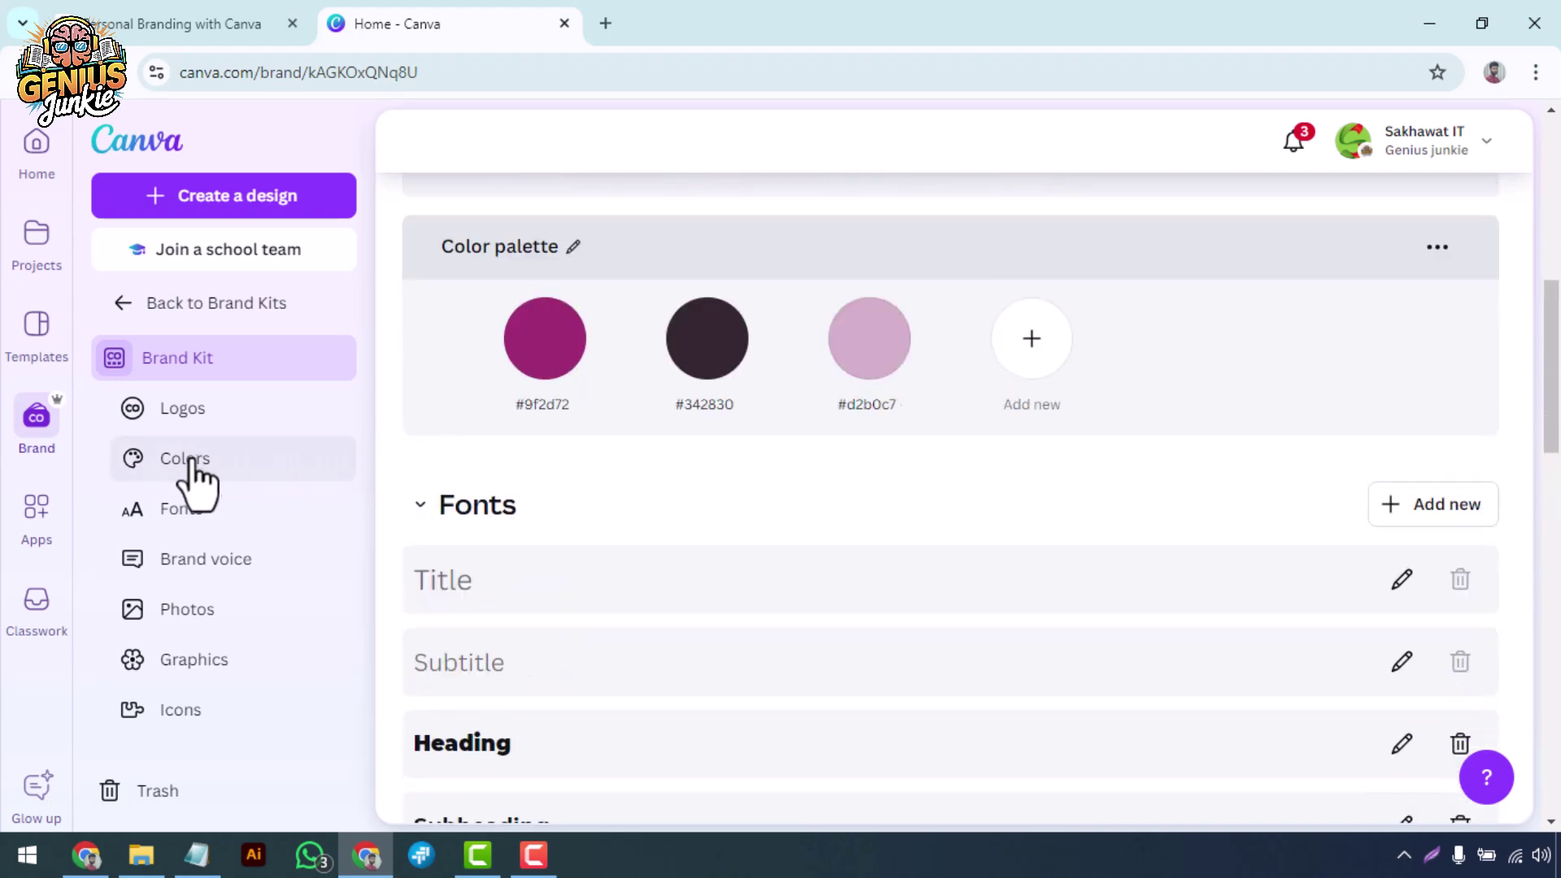
Step: Visit the Colors, Fonts and Logos sections of the Brand Kit one after another
click(185, 459)
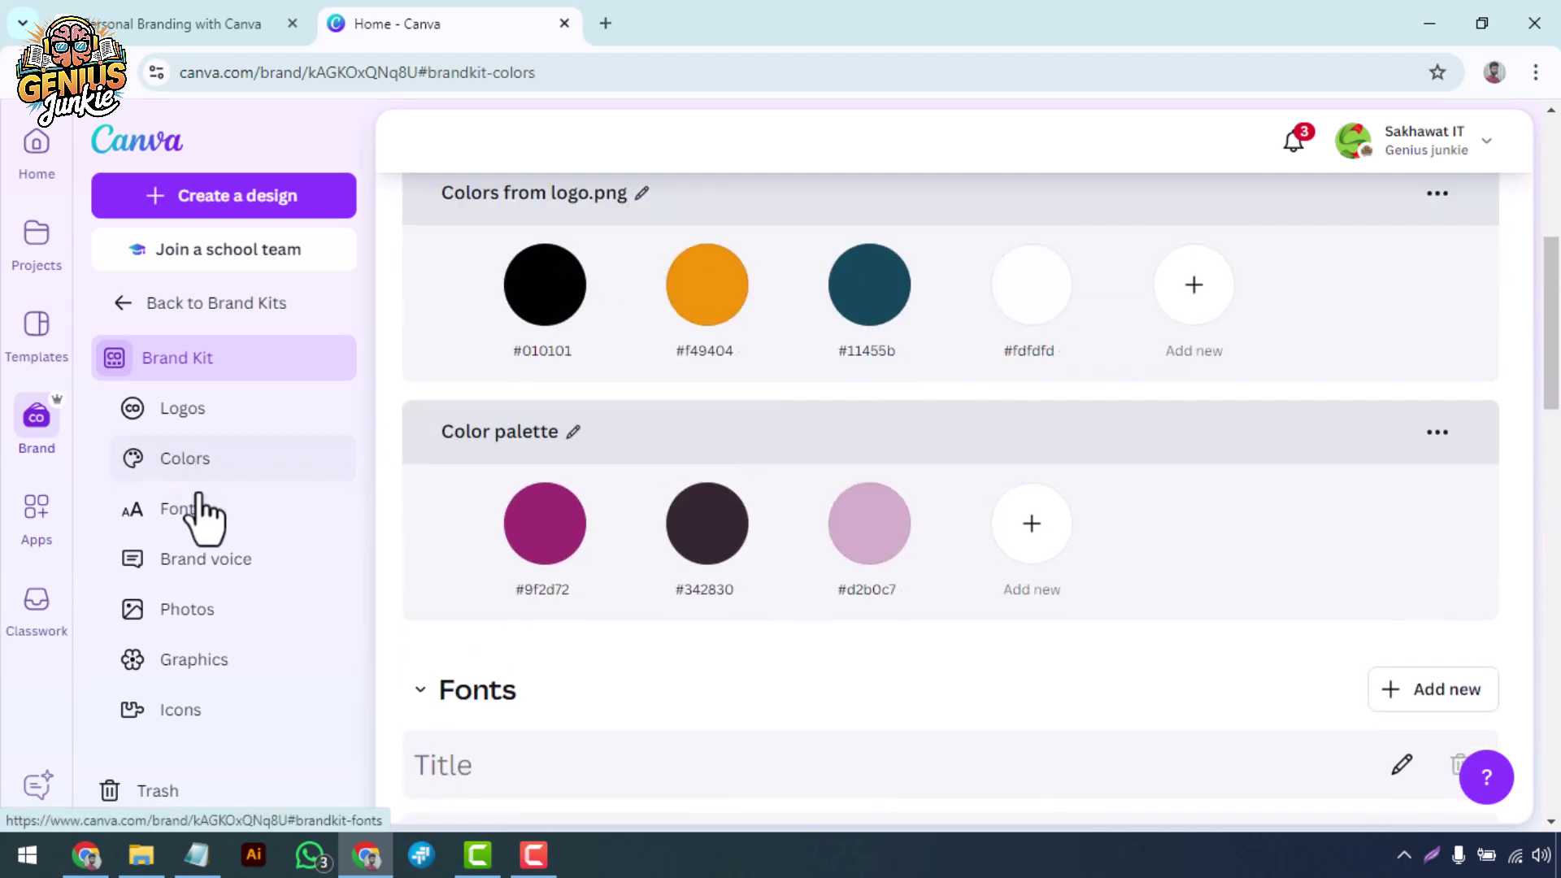
click(175, 522)
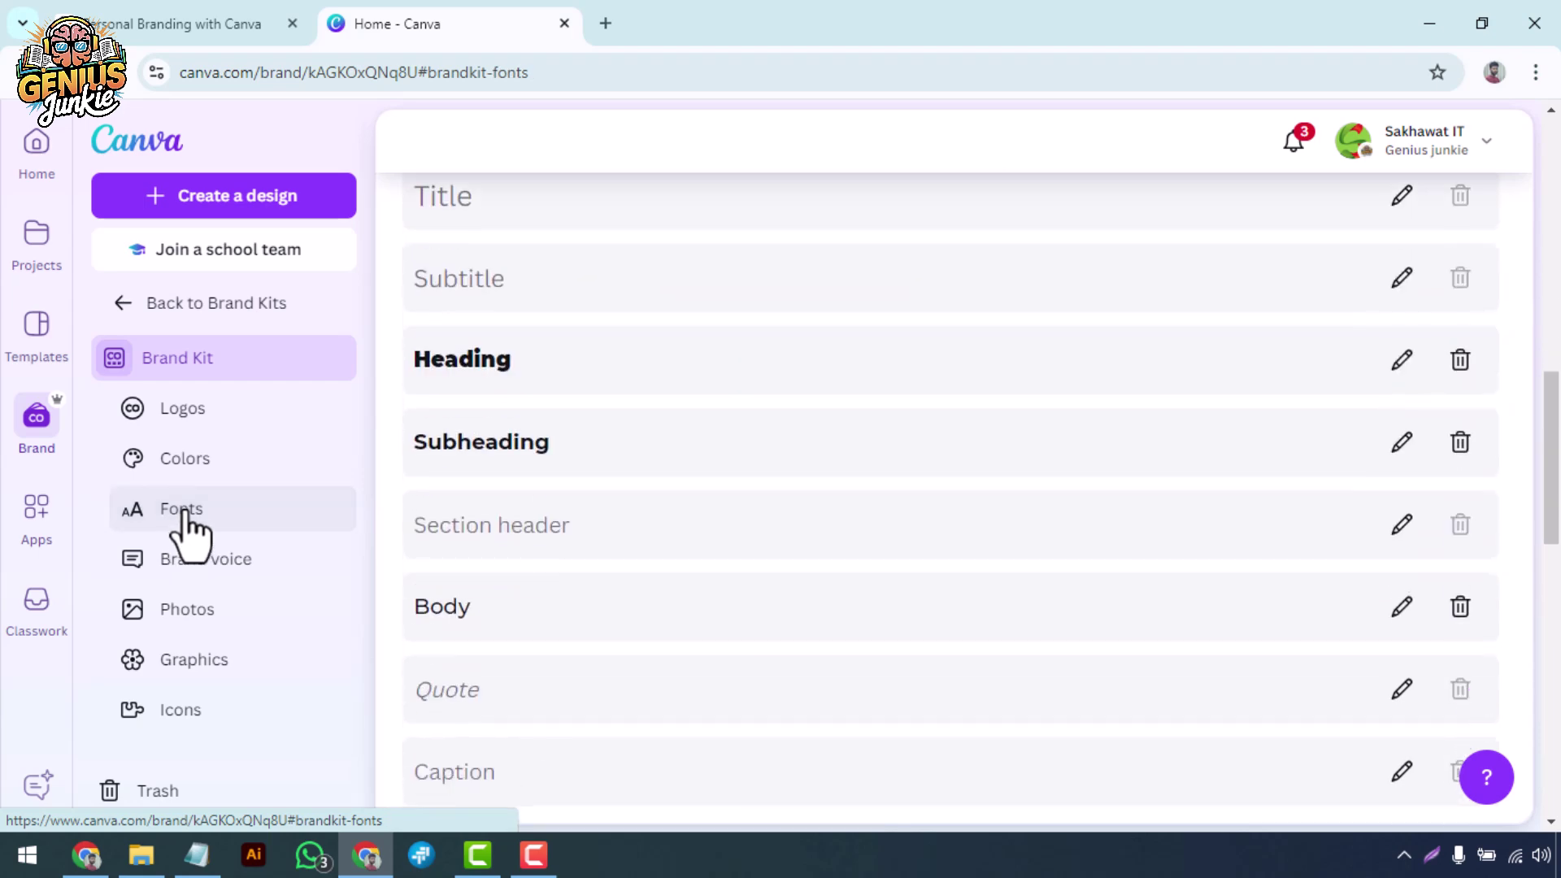
click(184, 418)
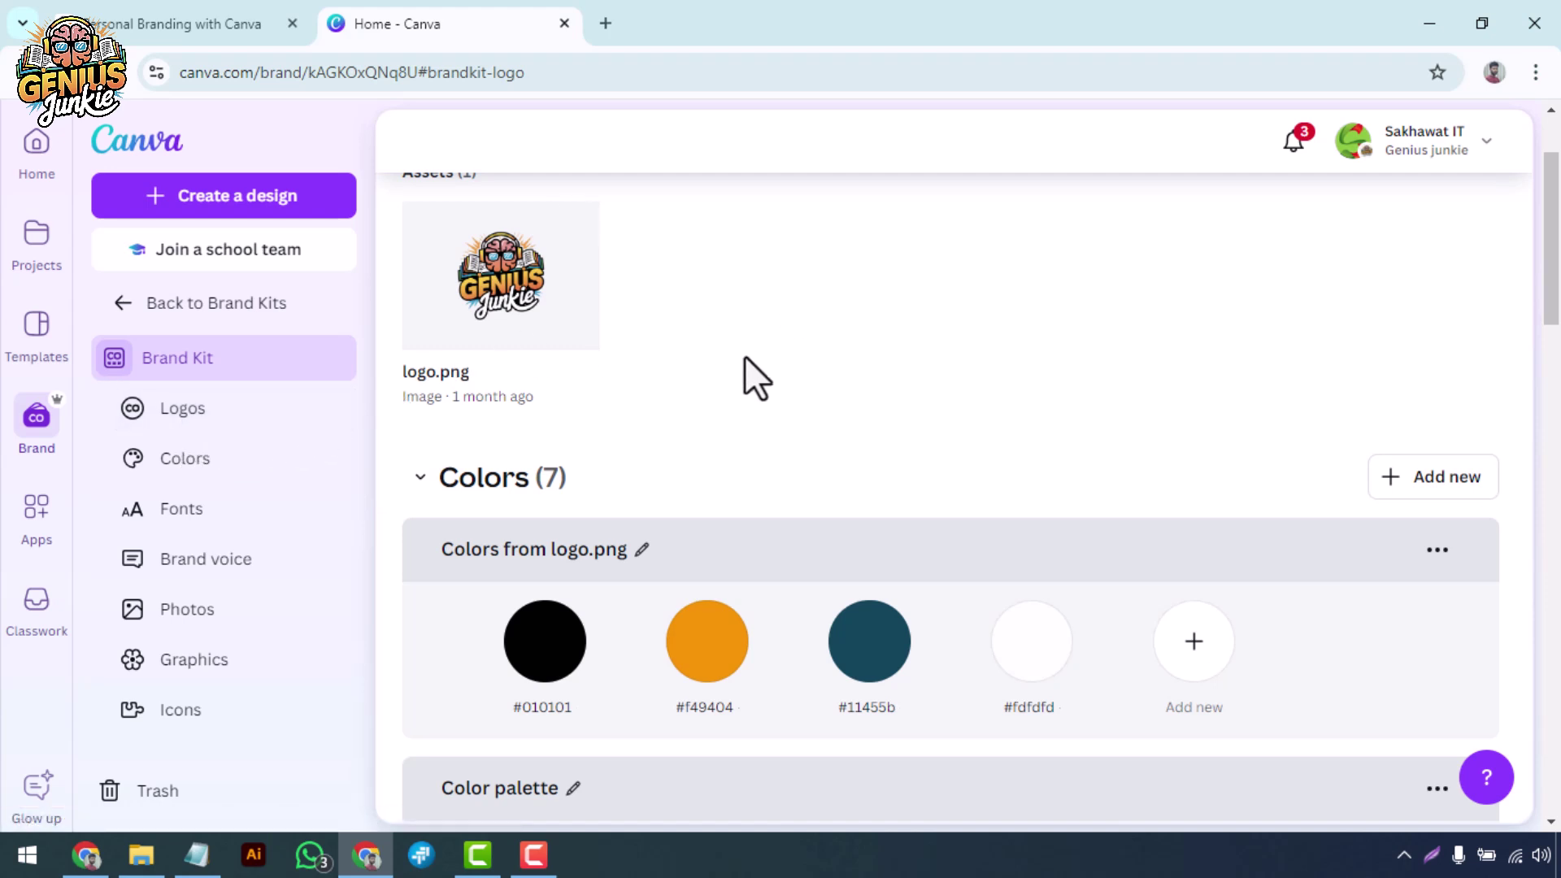
scroll(747, 359, down, 2)
scroll(746, 360, up, 4)
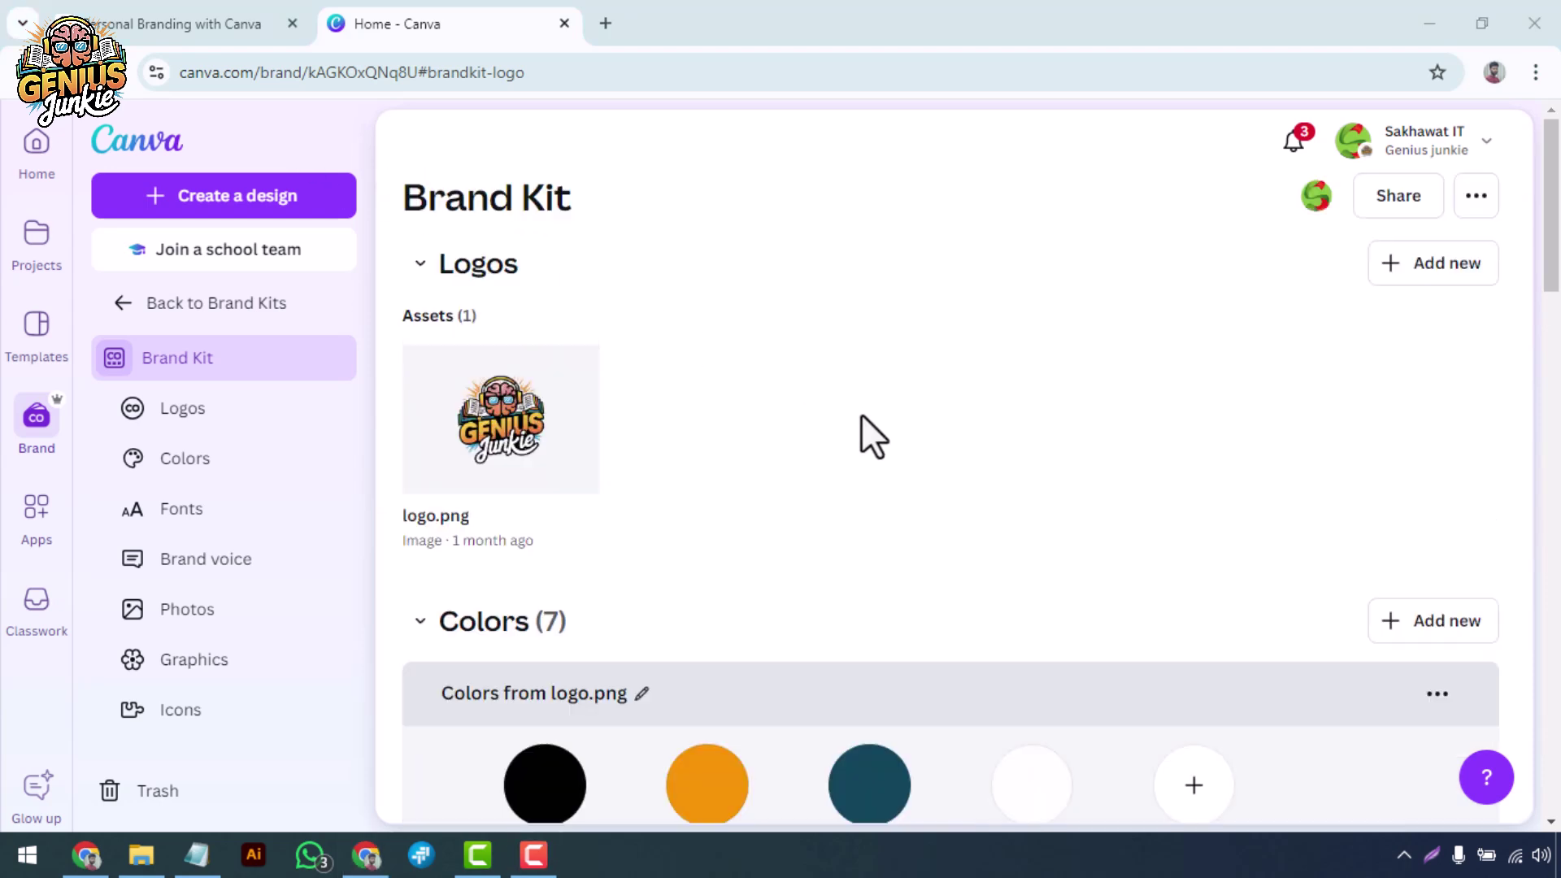
Step: Open the Social Media category of the template library and browse its templates
click(47, 151)
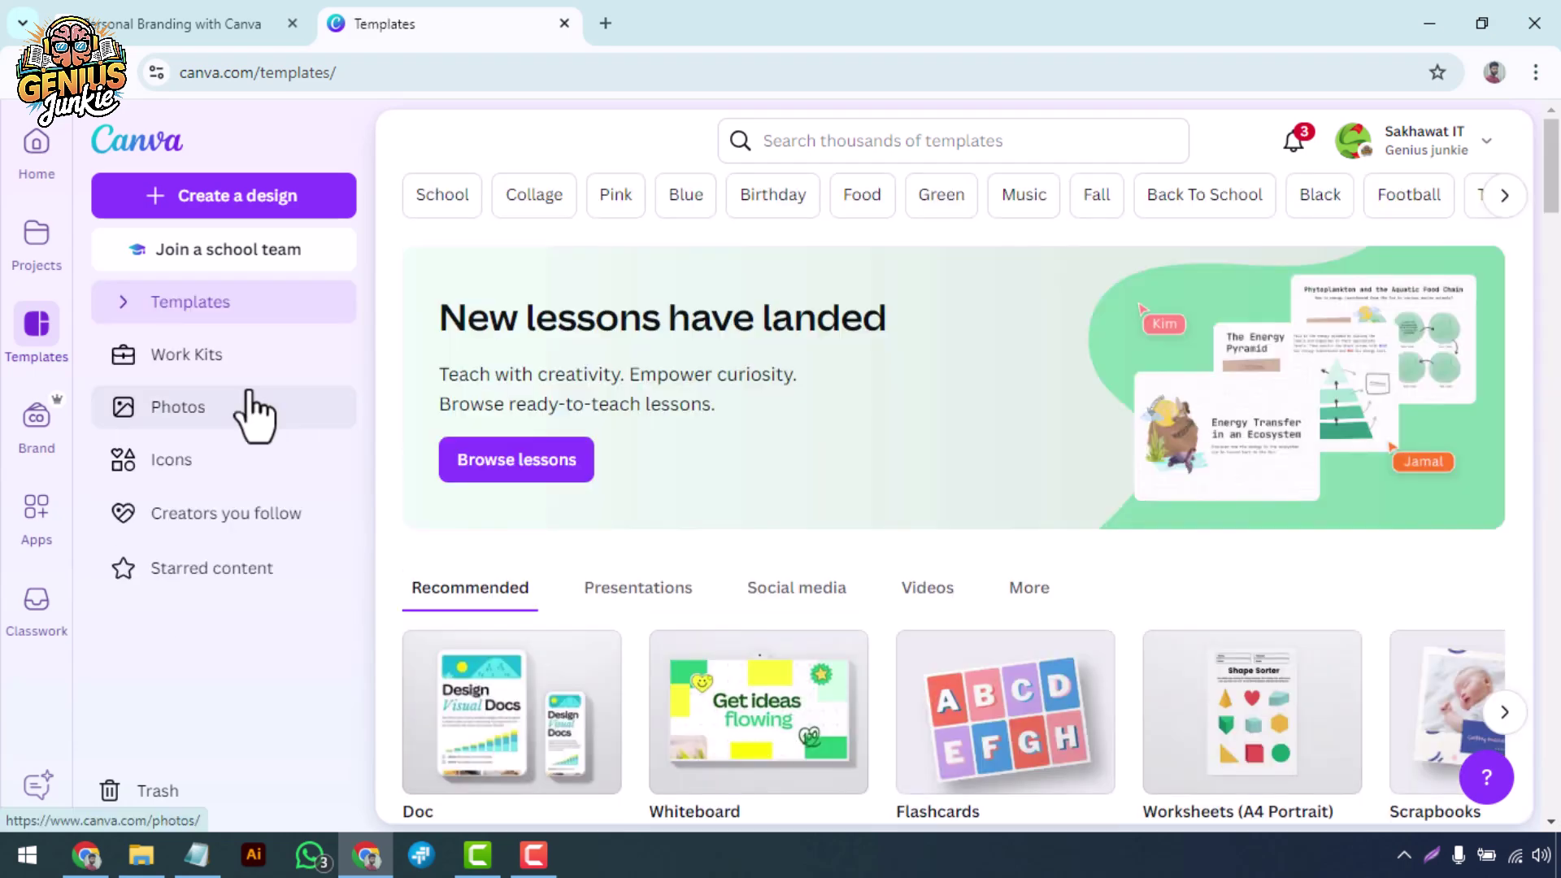
click(123, 302)
click(257, 402)
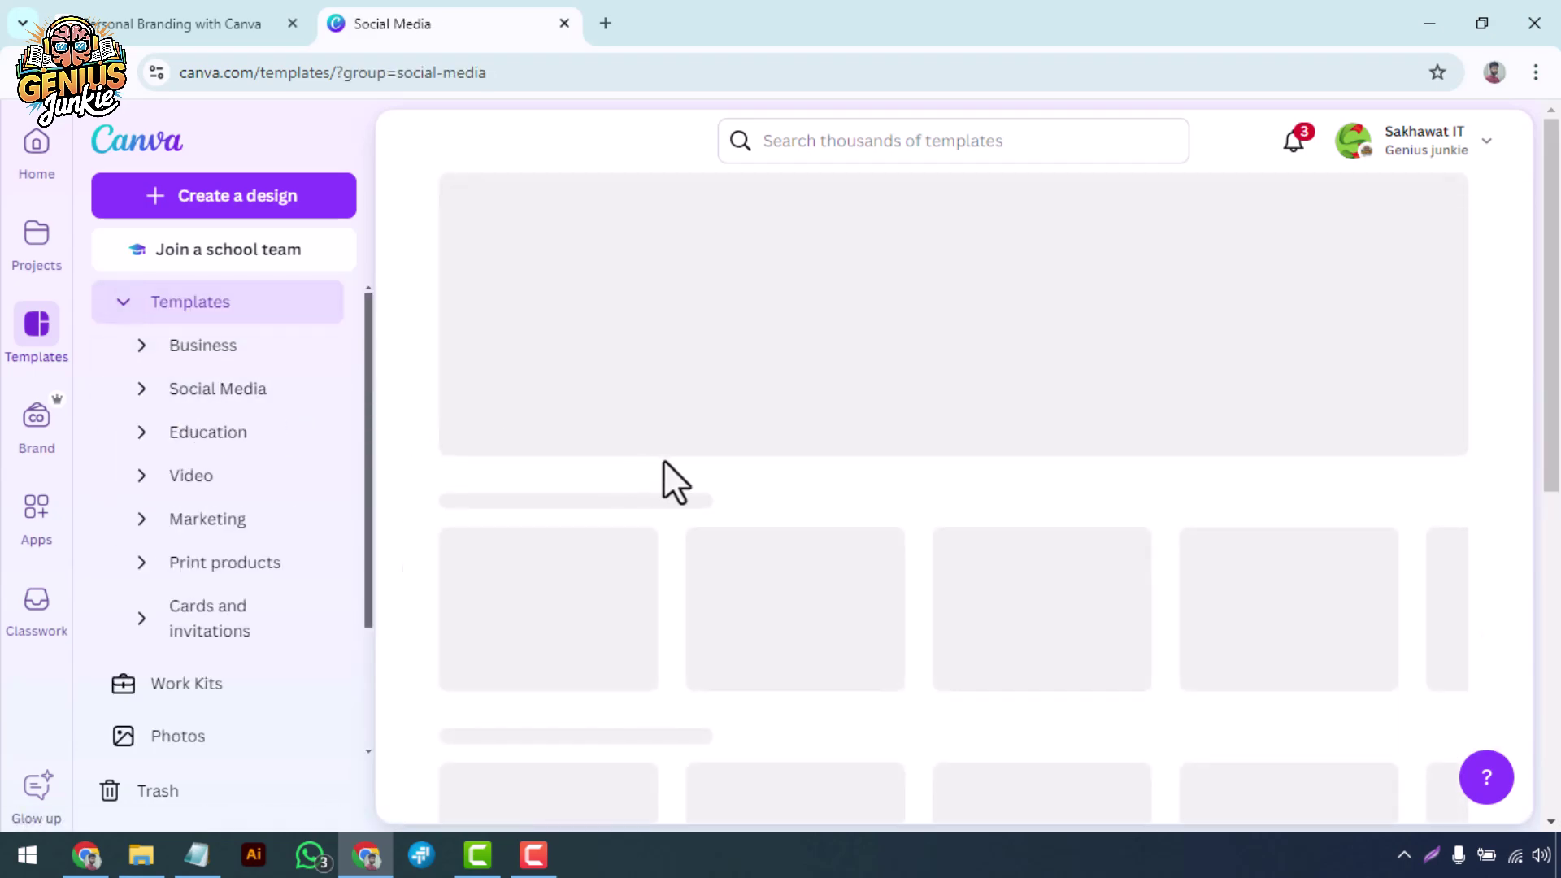
scroll(631, 554, down, 7)
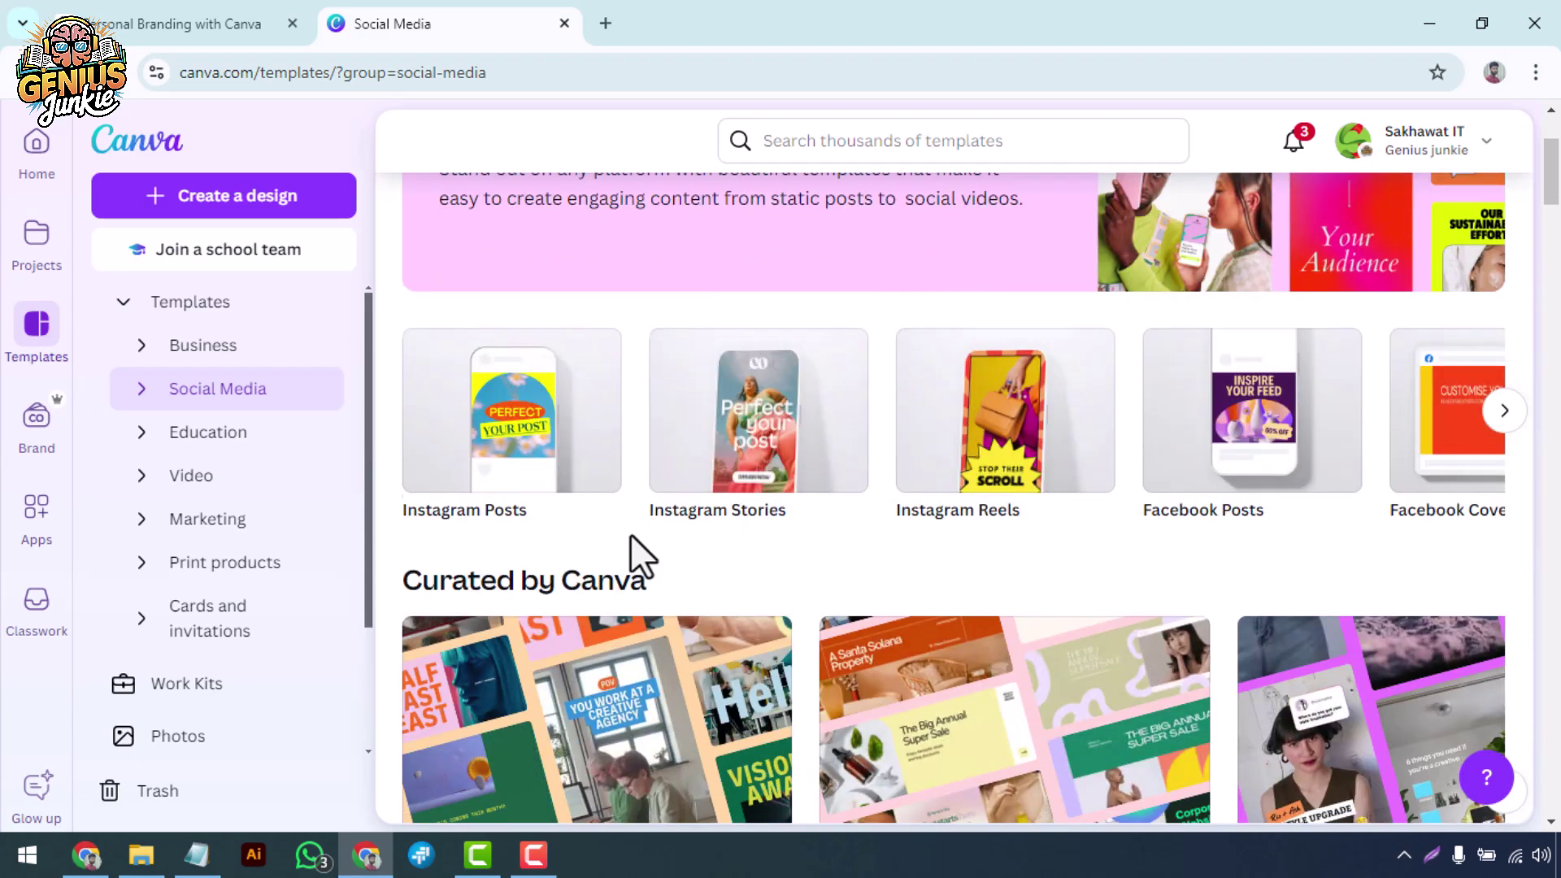
scroll(632, 569, down, 5)
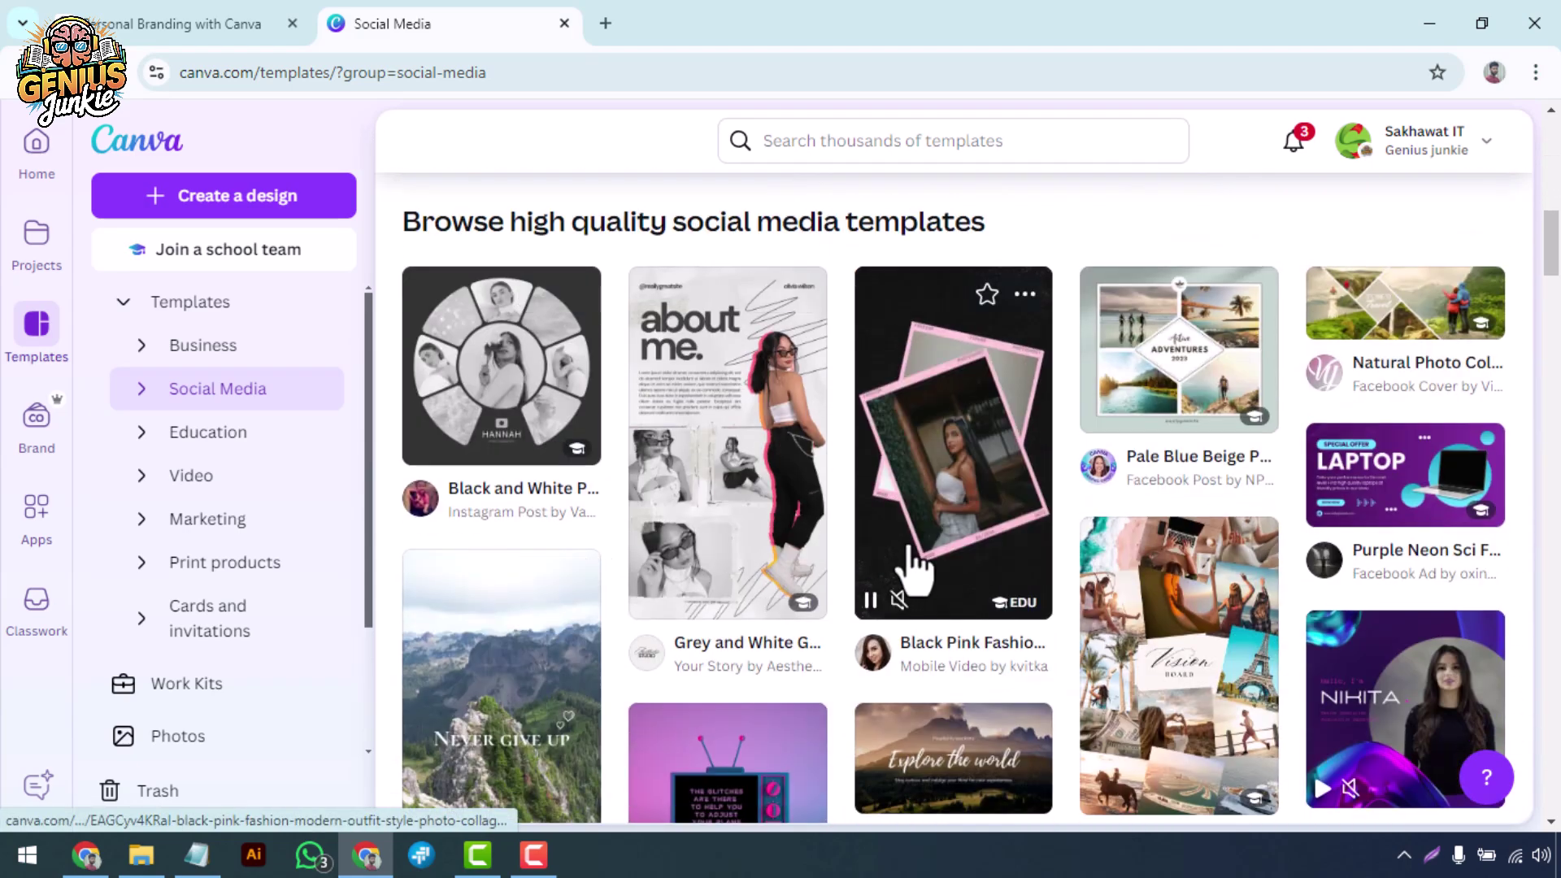
scroll(911, 561, down, 3)
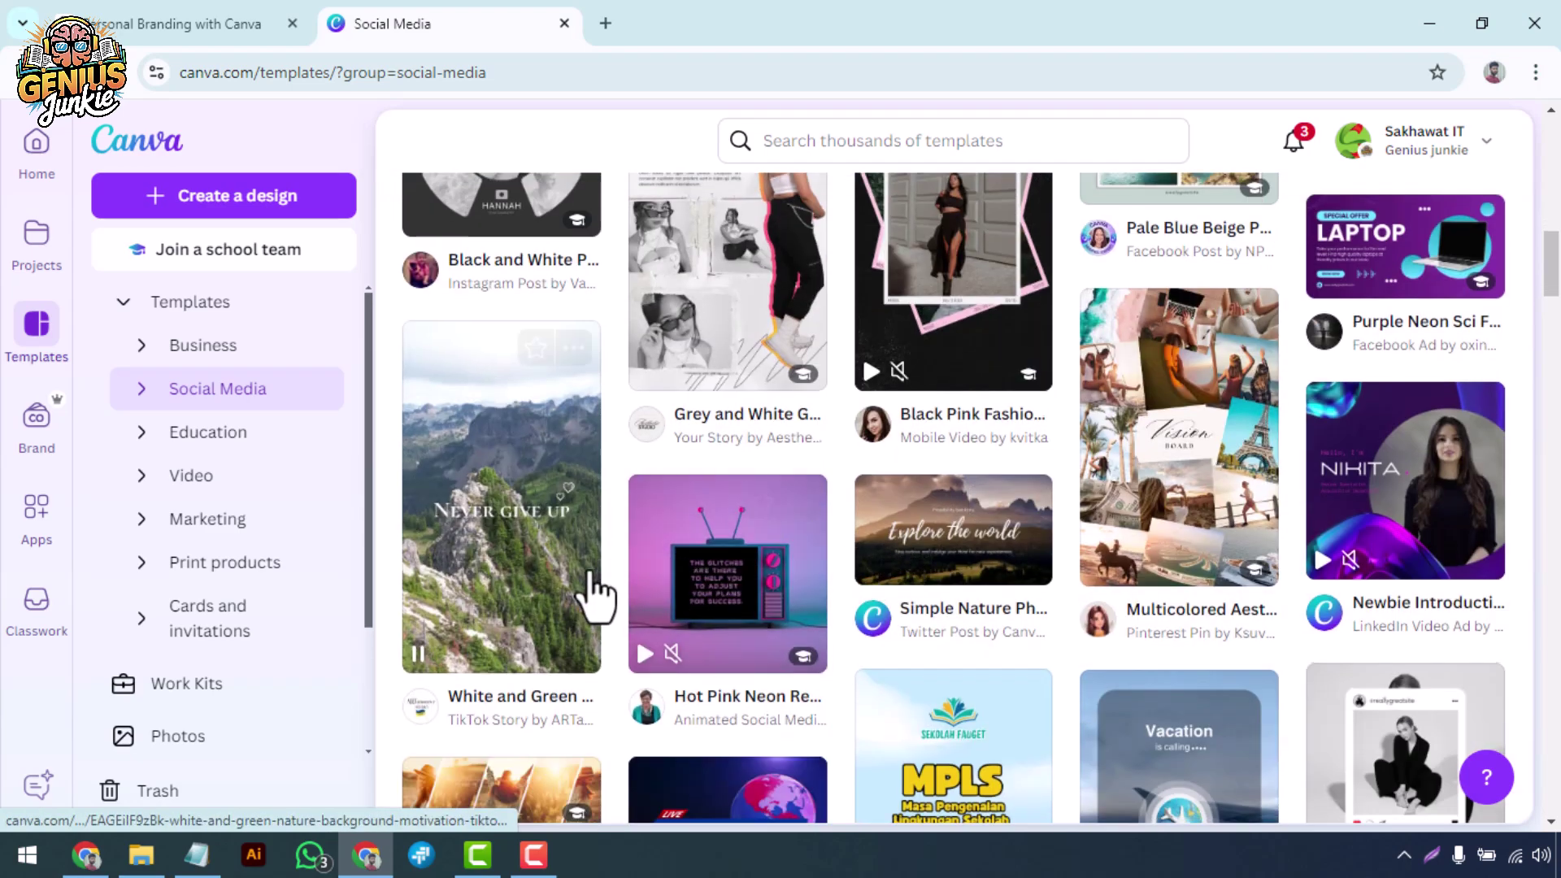
scroll(593, 586, down, 5)
scroll(581, 563, down, 7)
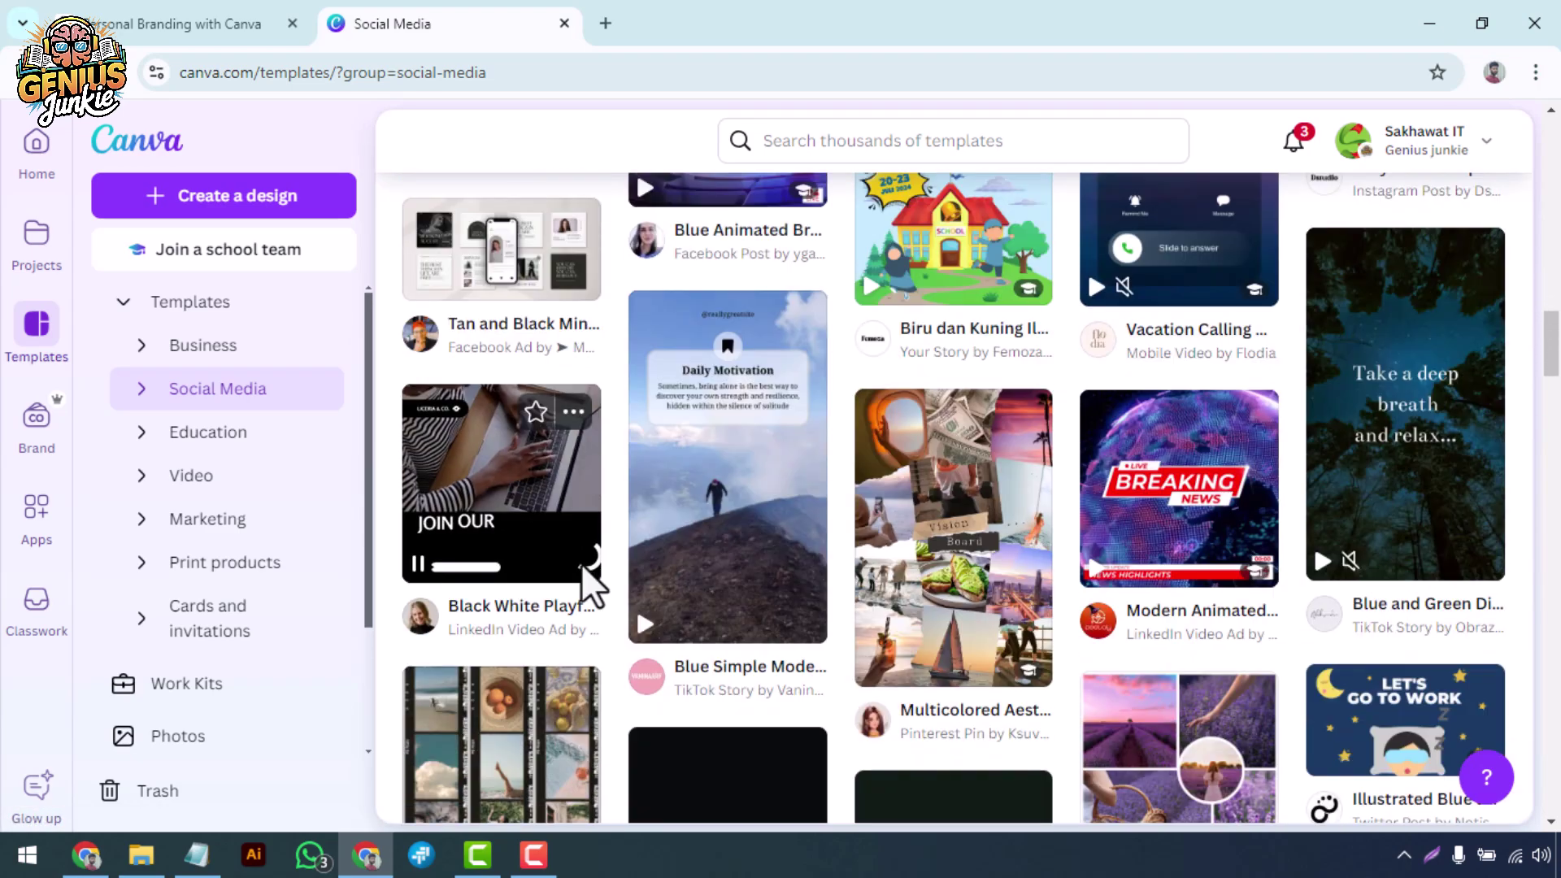
scroll(583, 590, down, 6)
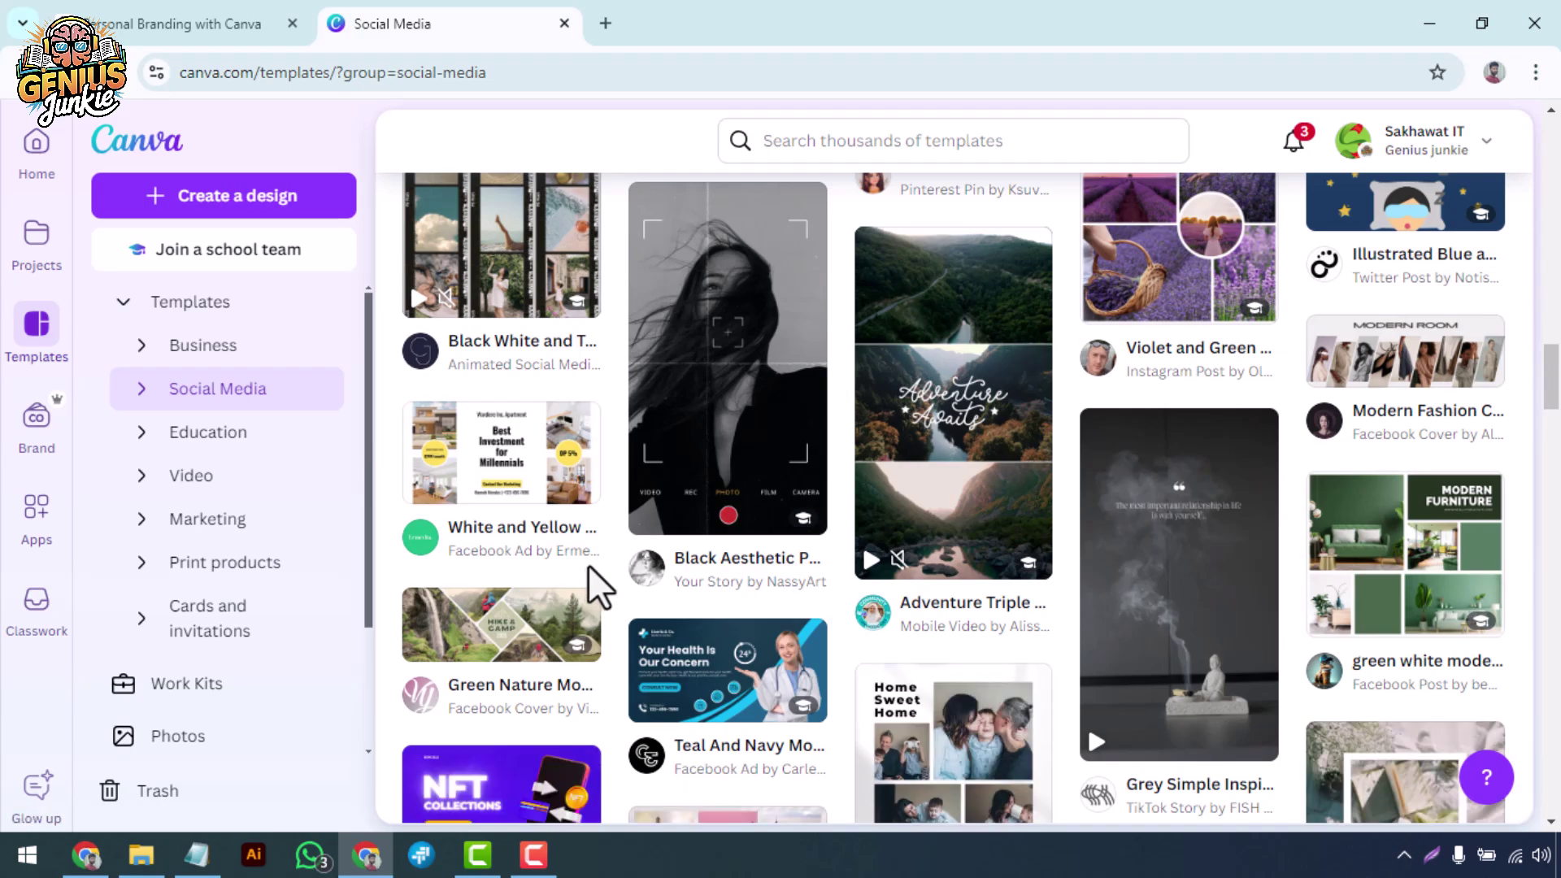
scroll(659, 581, down, 10)
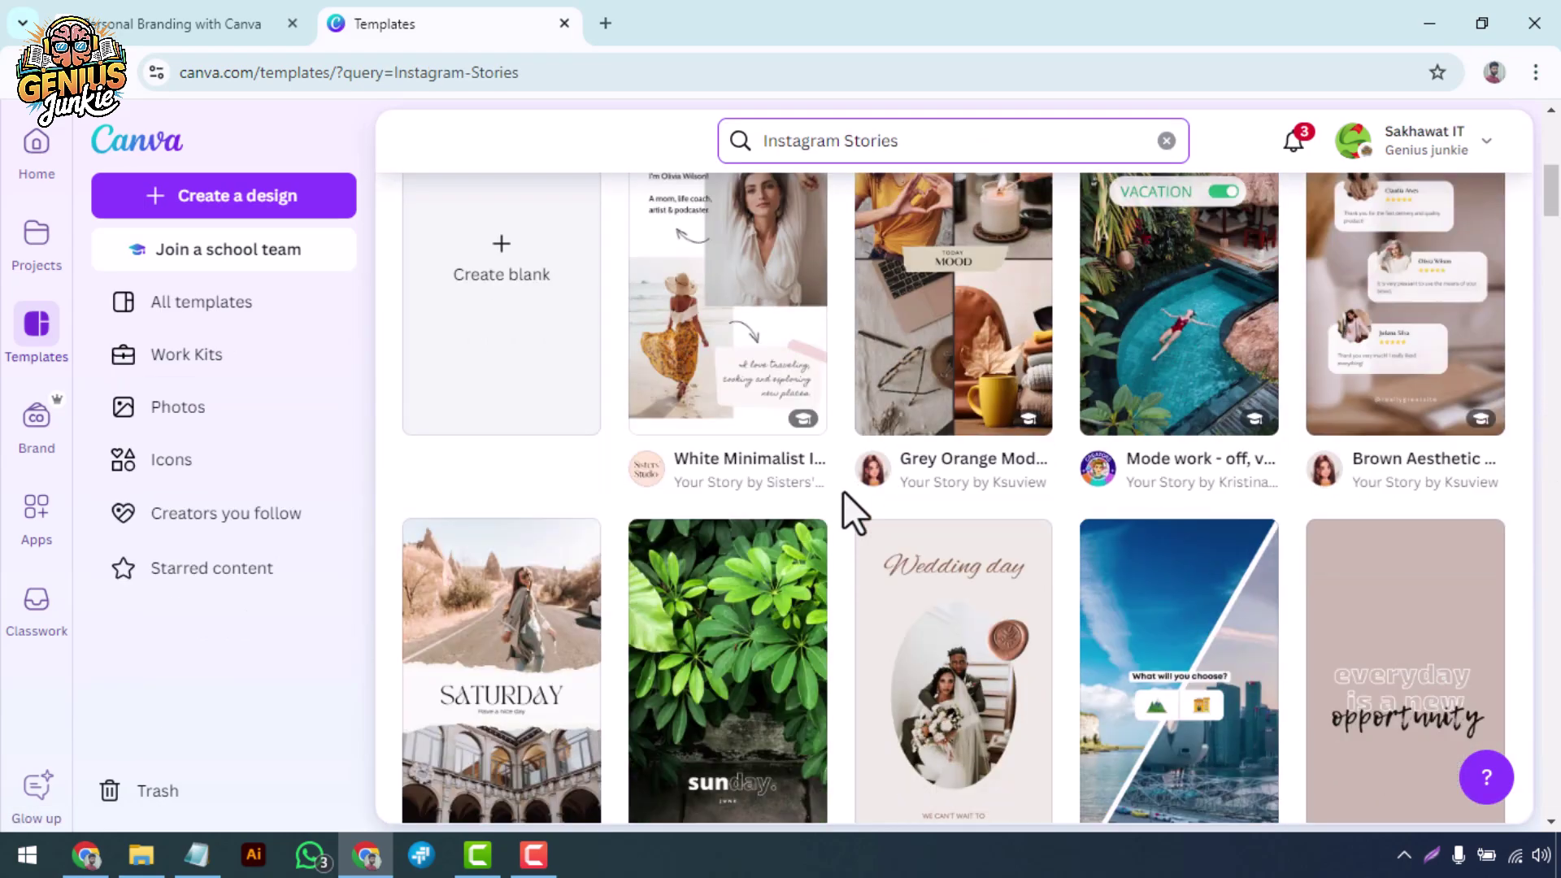
Step: Look through the template search results for Instagram Stories and for Facebook ads
scroll(842, 490, down, 10)
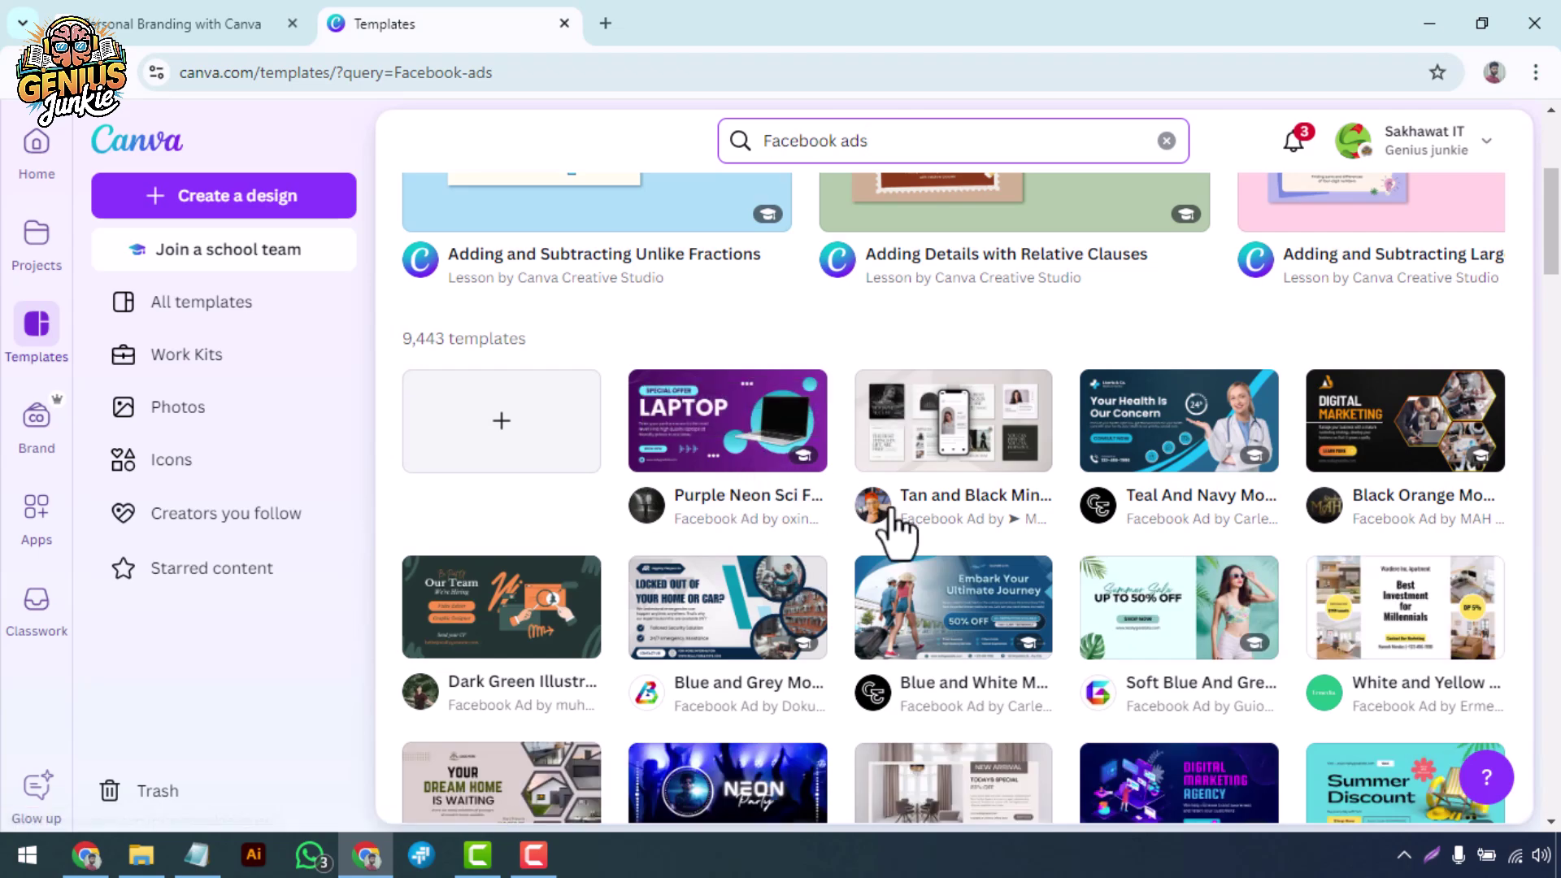
scroll(894, 529, down, 5)
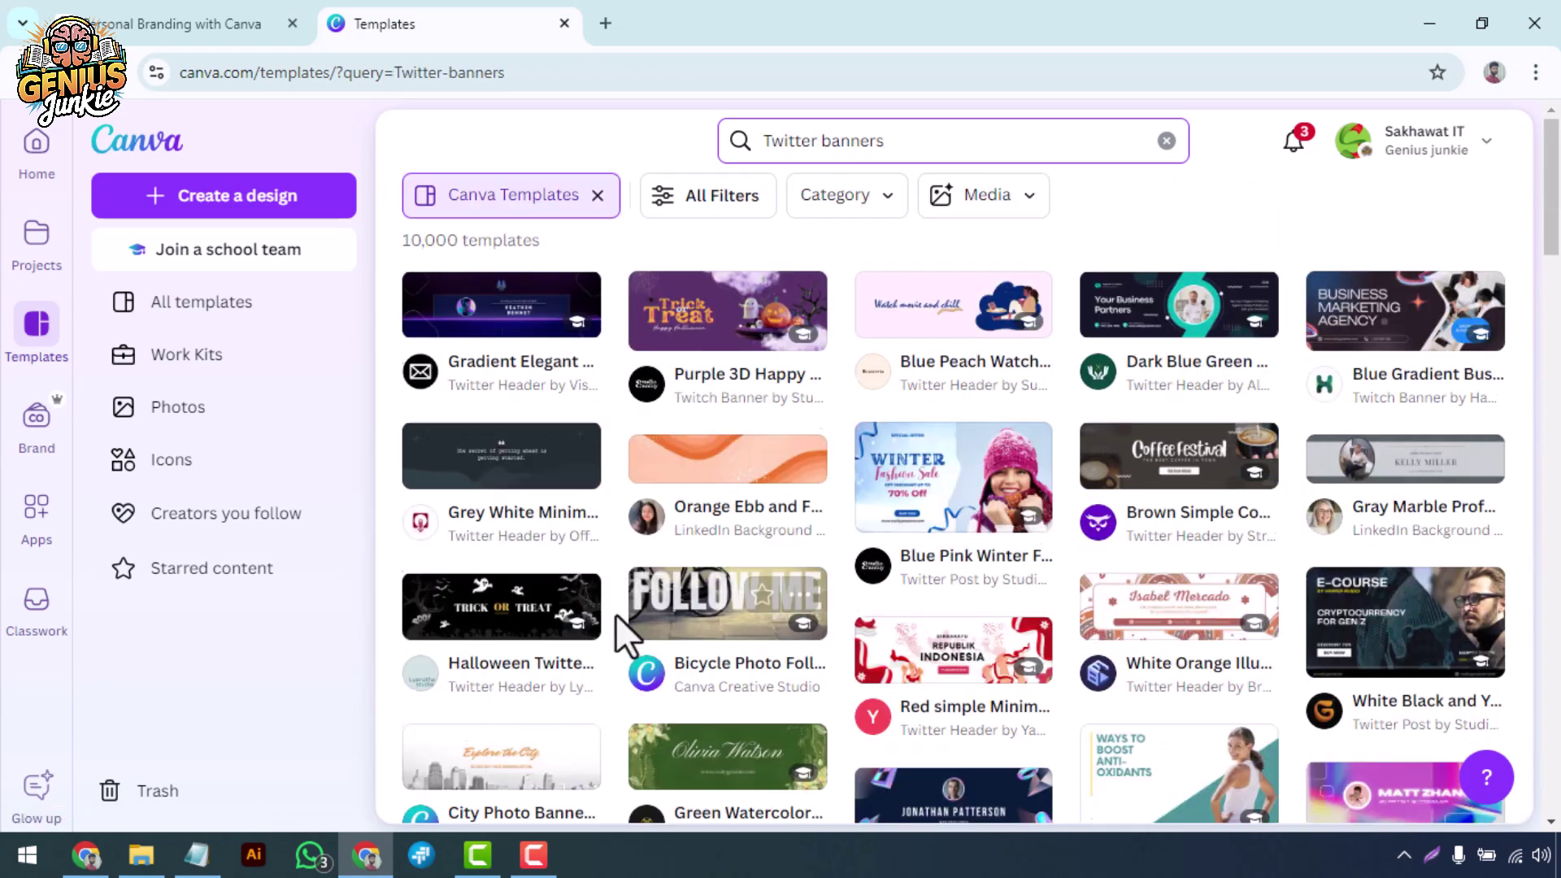
Step: Browse the templates found for the search "Twitter banners"
scroll(614, 618, down, 7)
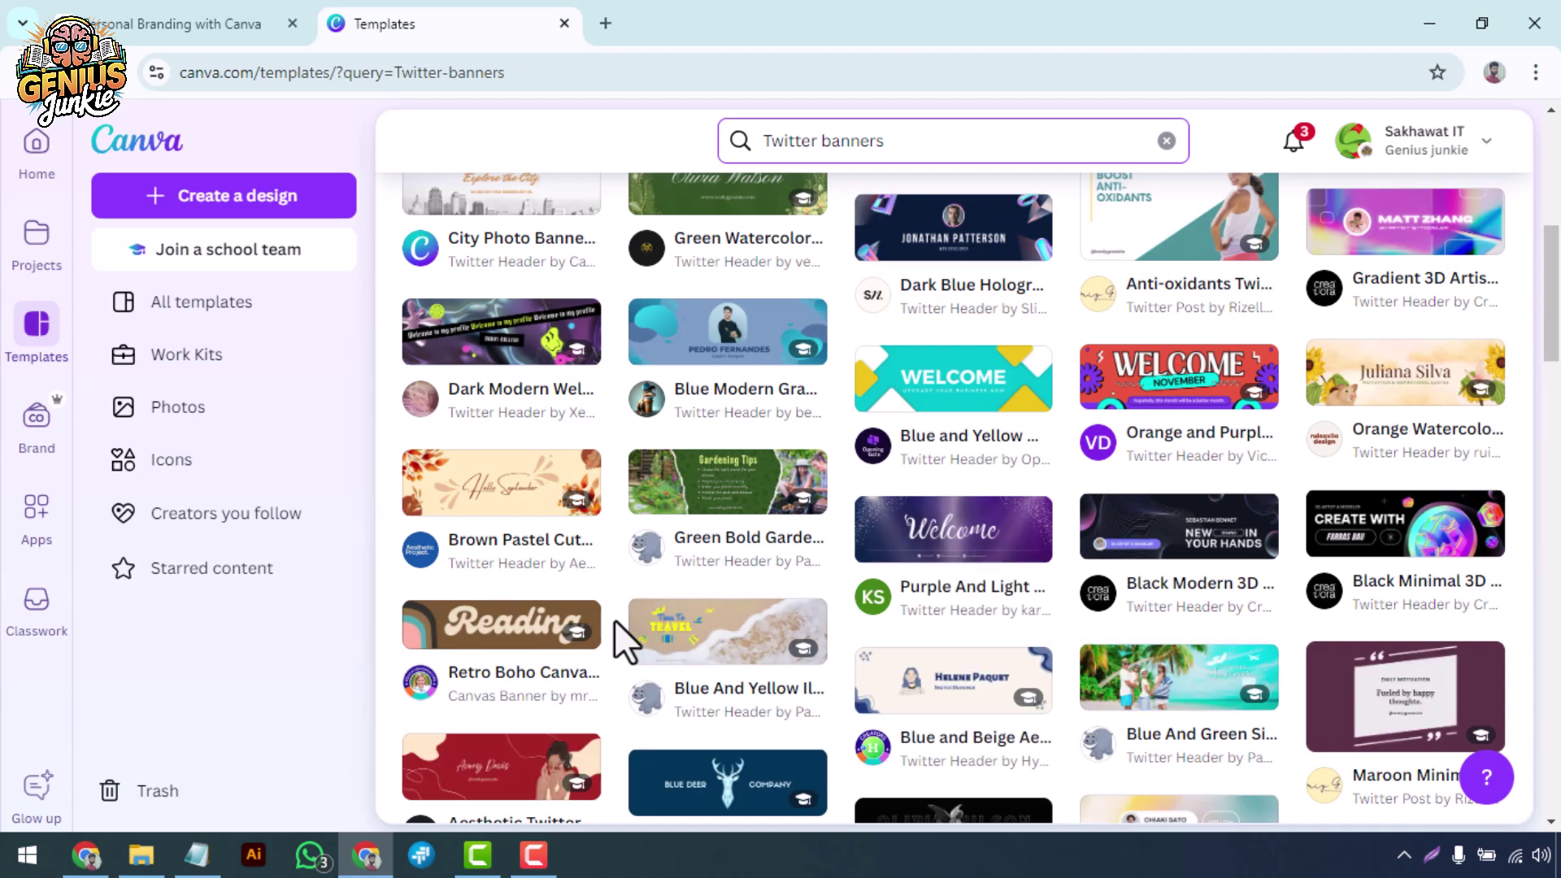
scroll(613, 618, down, 5)
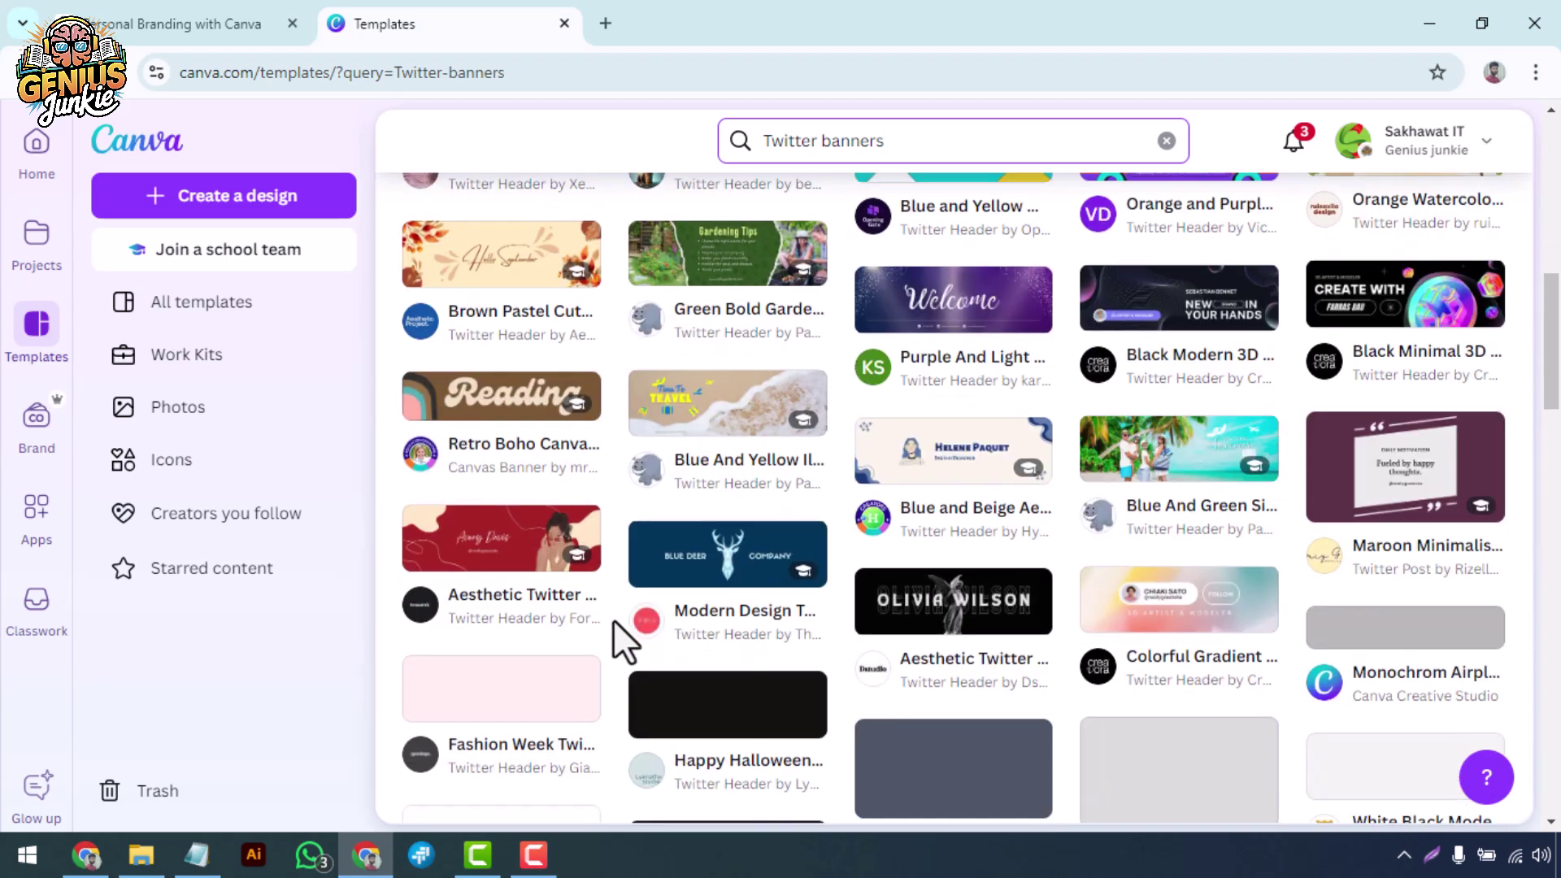
scroll(612, 619, down, 3)
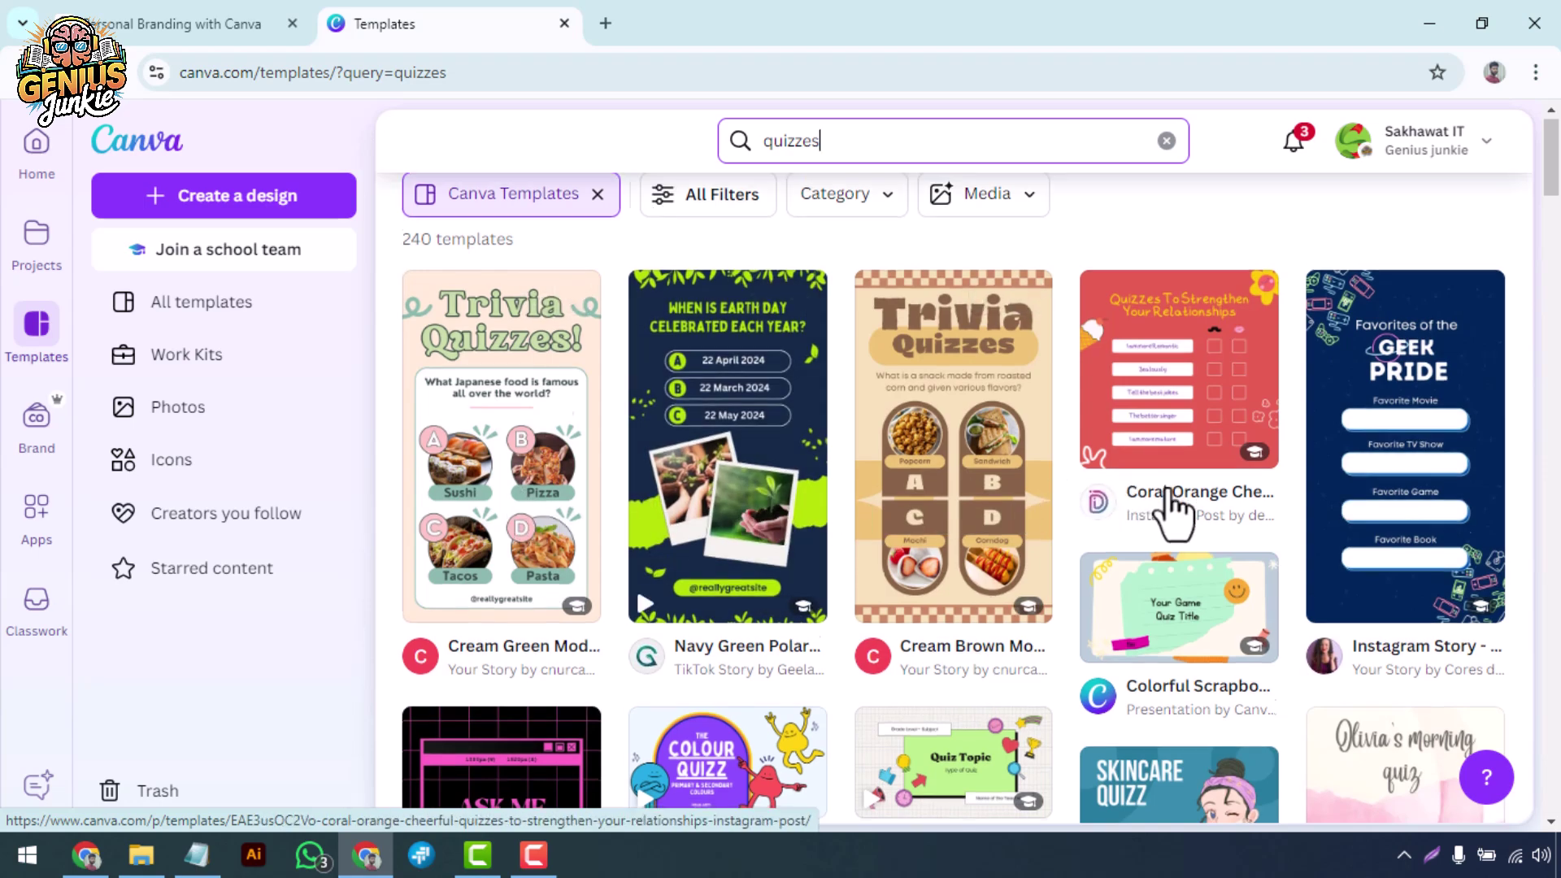
Step: Browse the templates found for the search "quizzes"
scroll(1171, 515, down, 4)
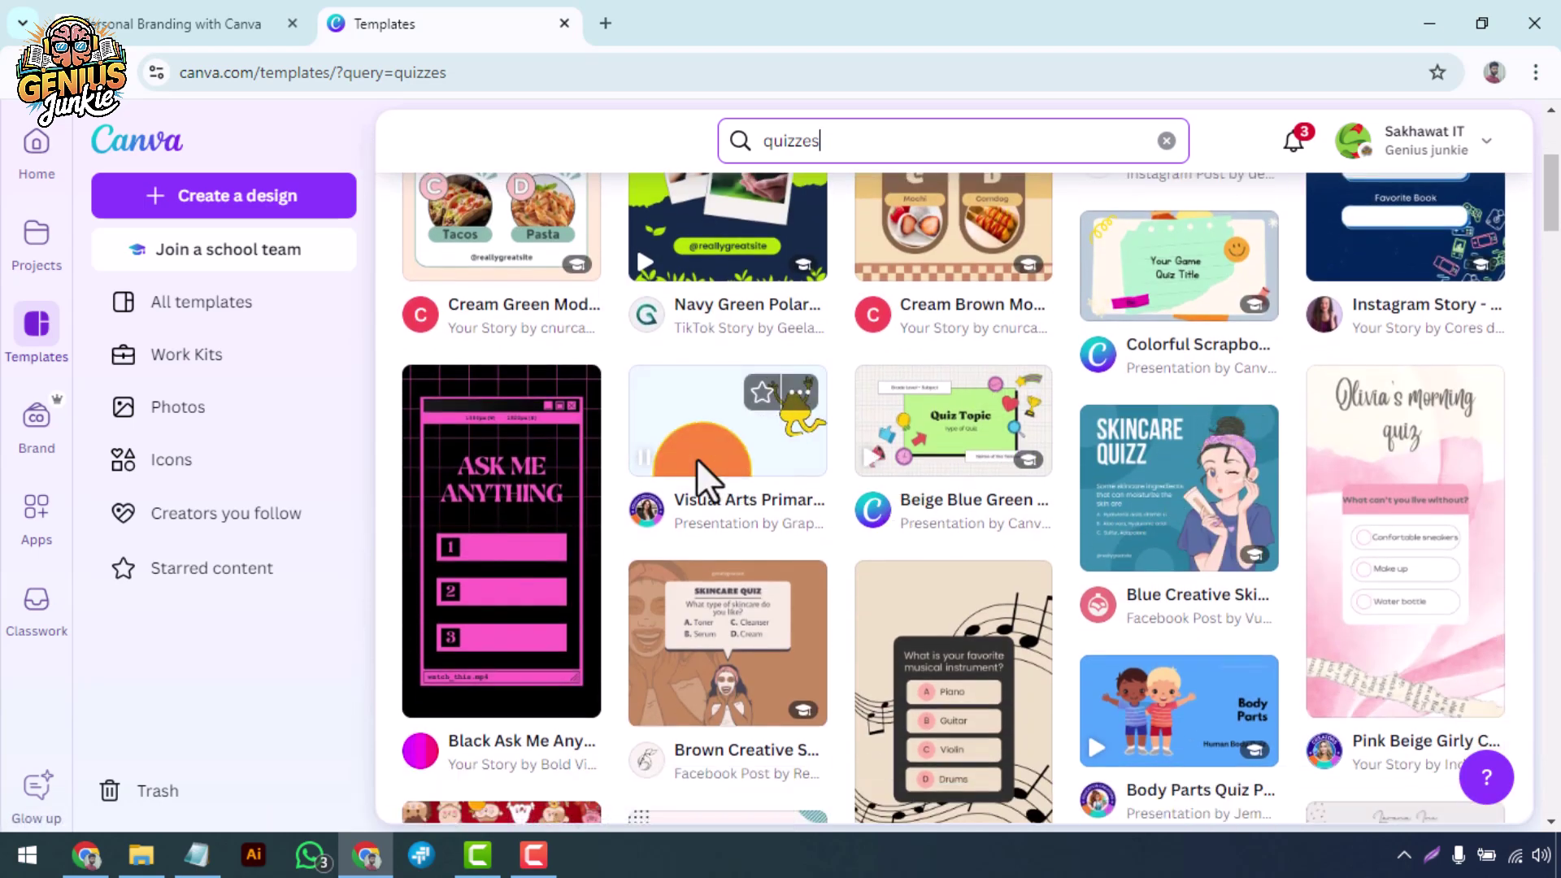
scroll(697, 479, down, 1)
scroll(738, 546, down, 1)
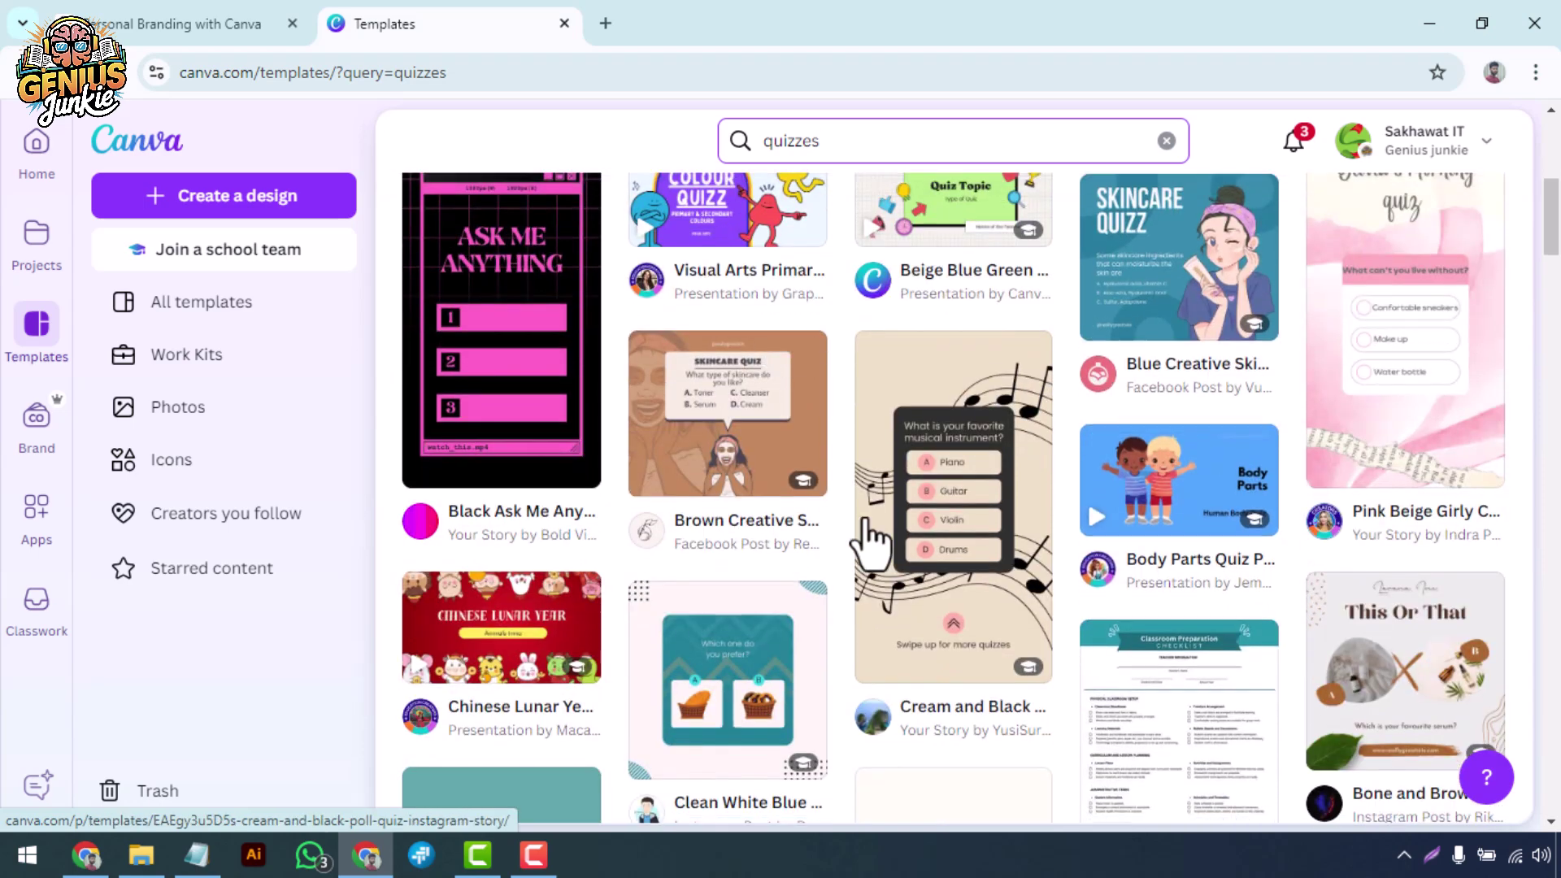
scroll(958, 547, down, 2)
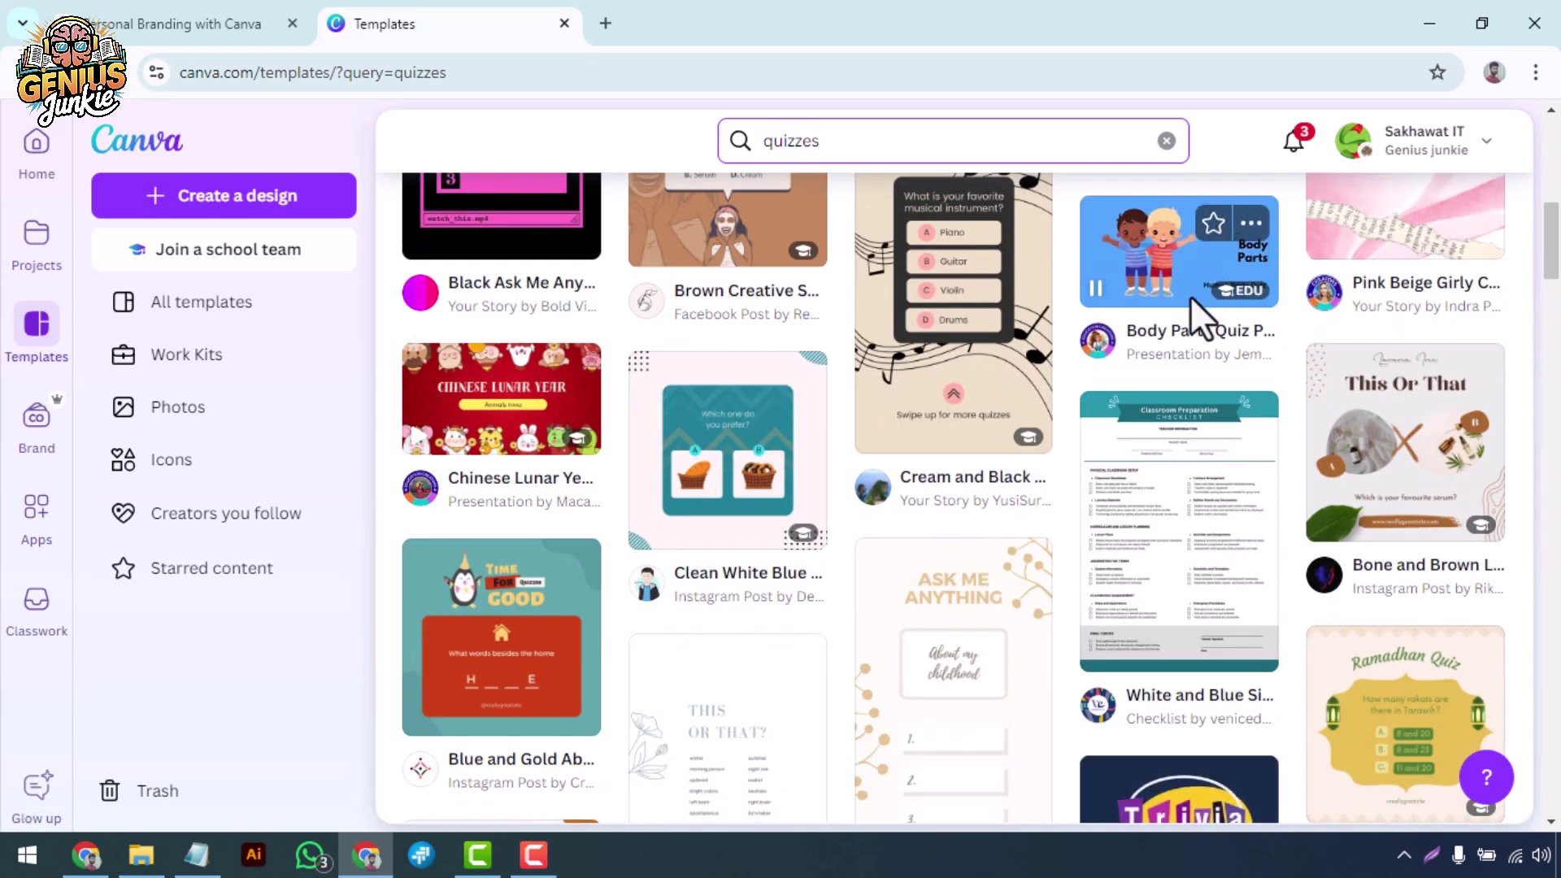
scroll(1205, 504, down, 9)
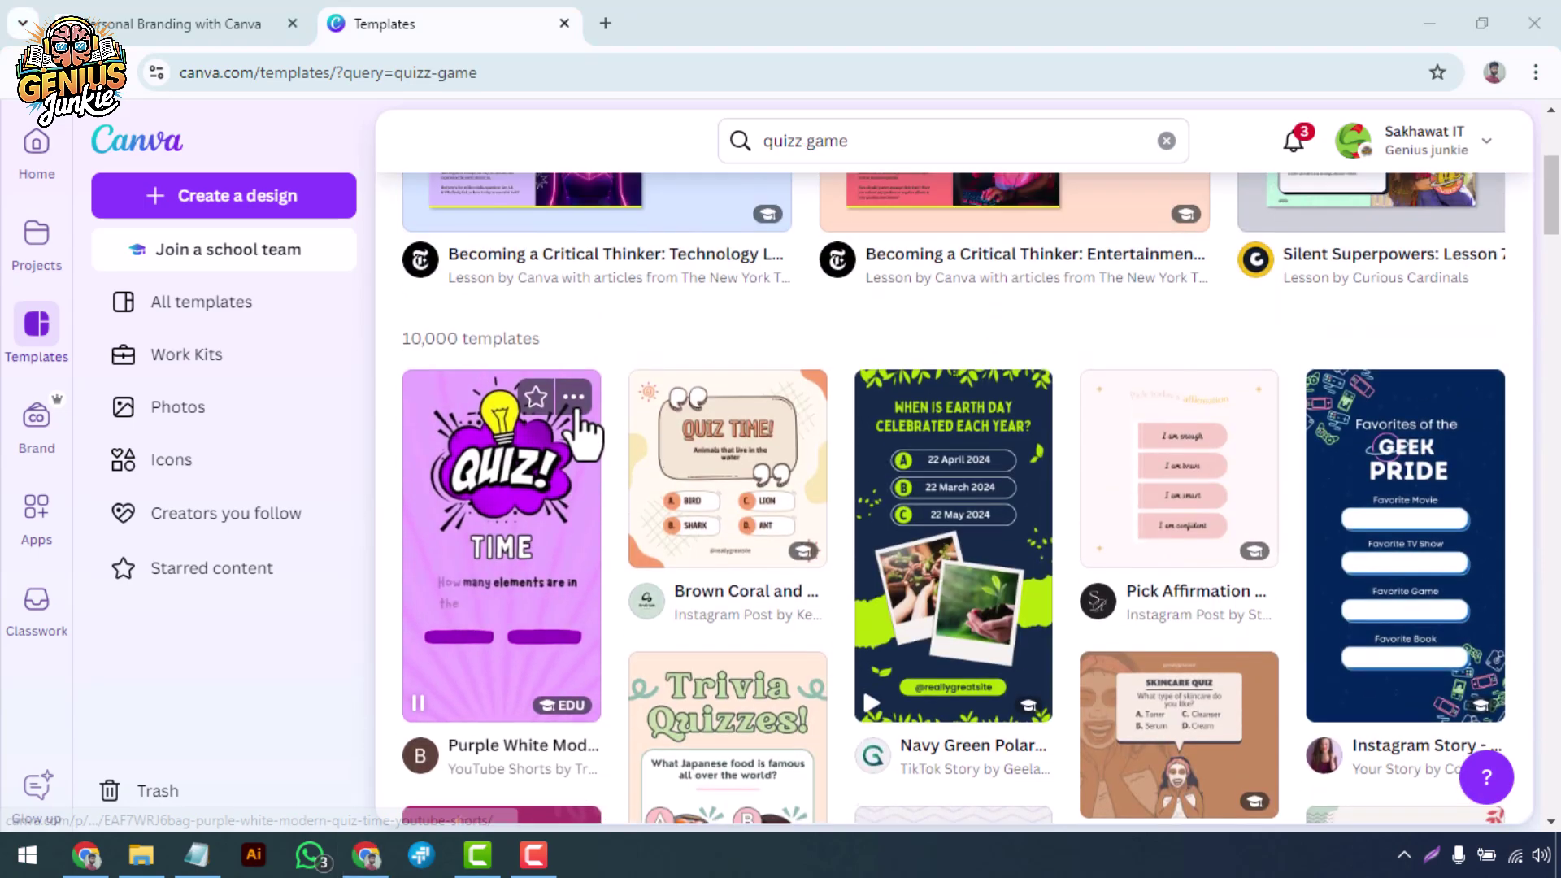
Step: Examine the quiz designs among the templates found for the search "quizz game"
scroll(553, 439, down, 2)
scroll(549, 423, up, 1)
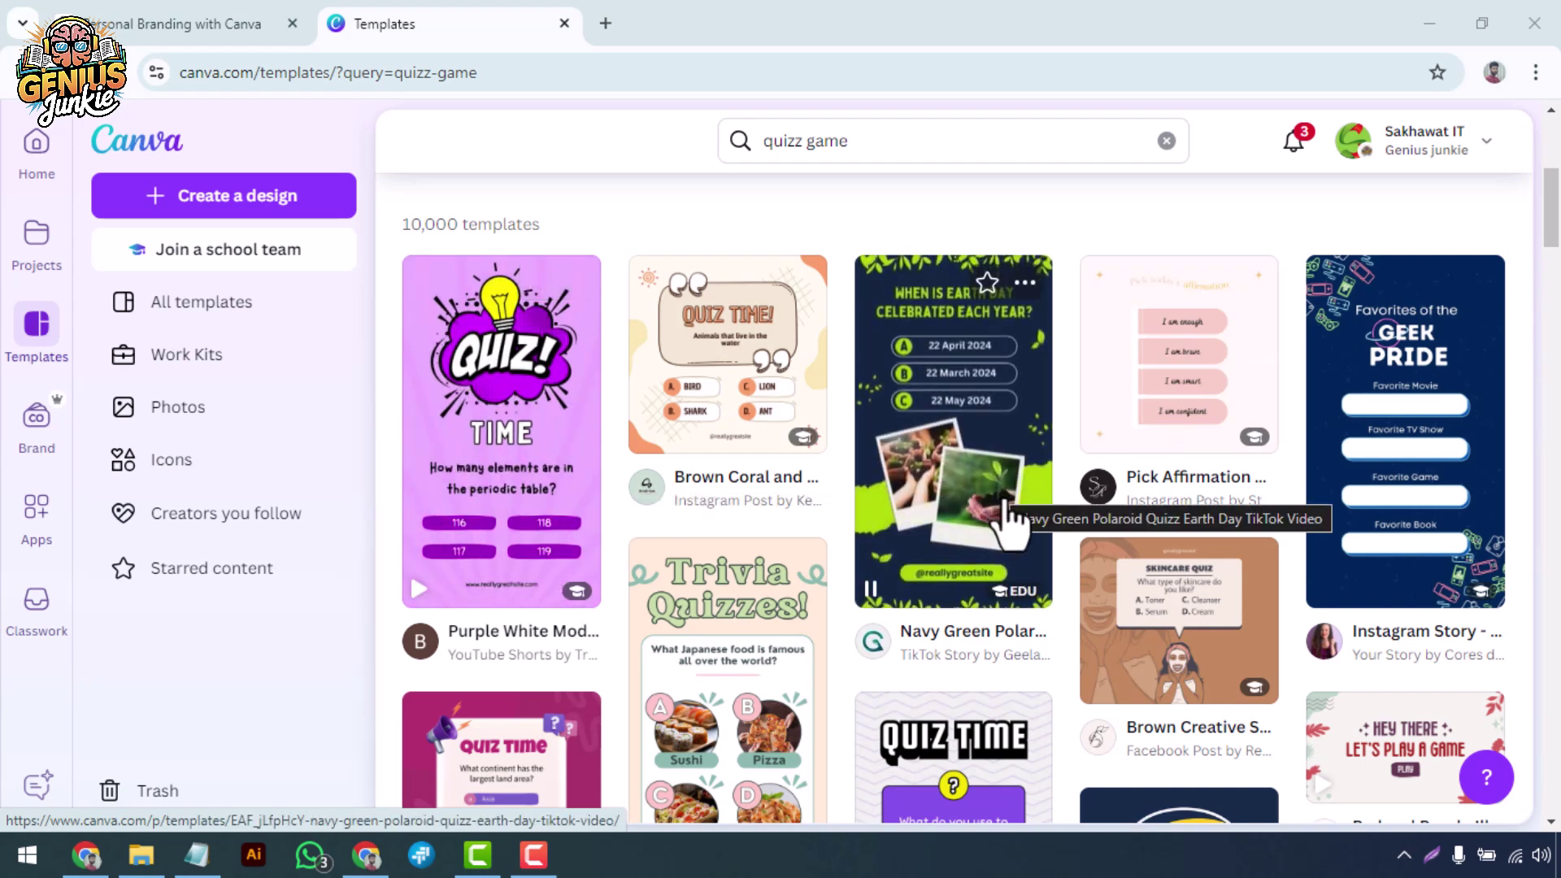
scroll(1010, 524, down, 3)
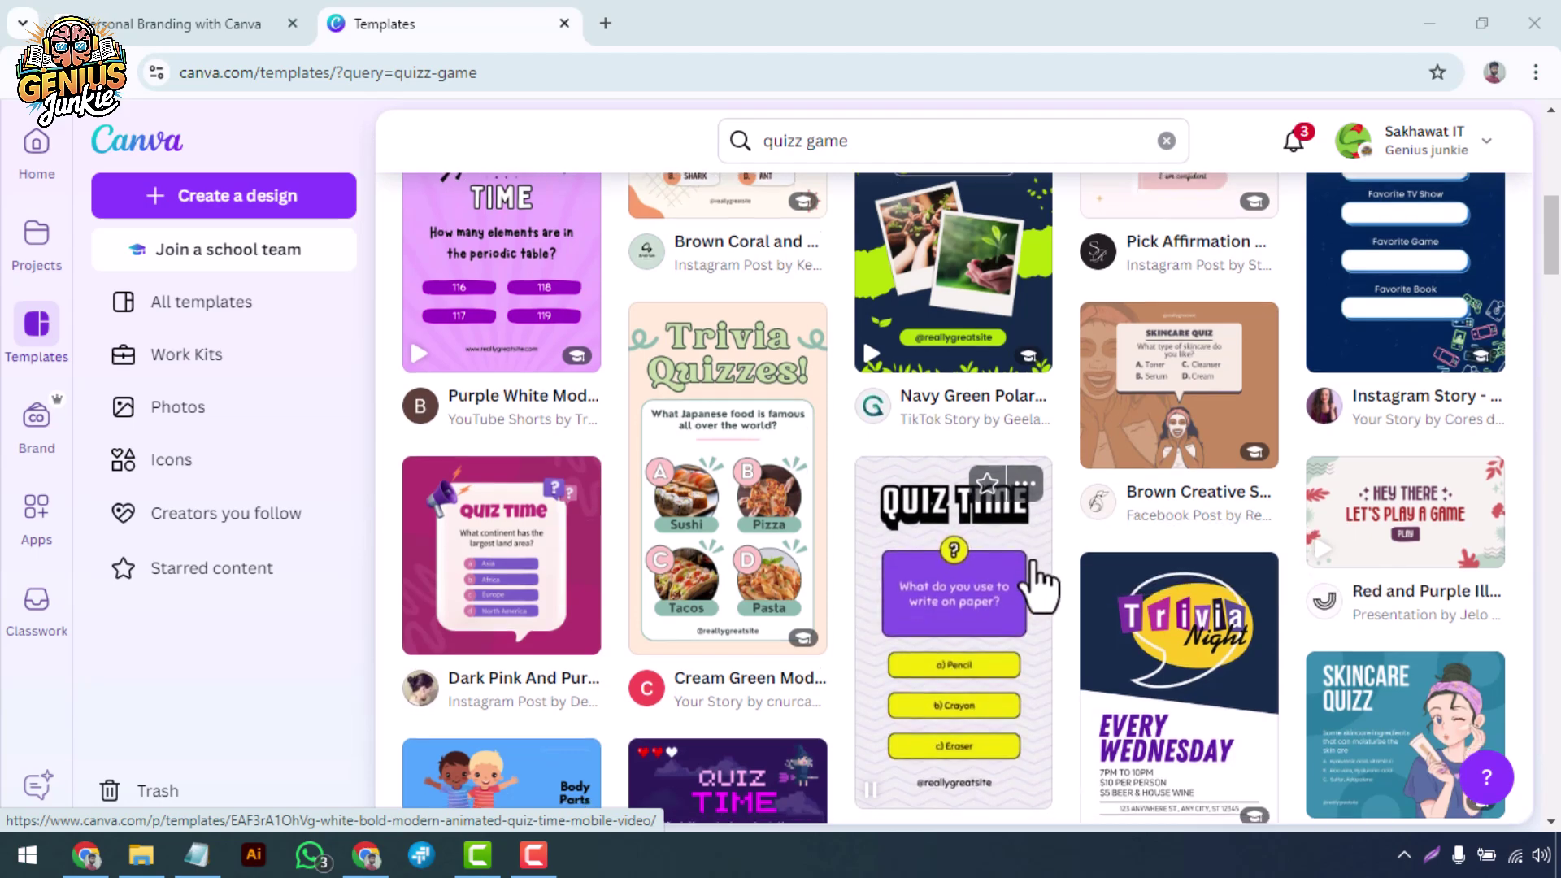
scroll(1032, 577, down, 3)
scroll(992, 558, down, 2)
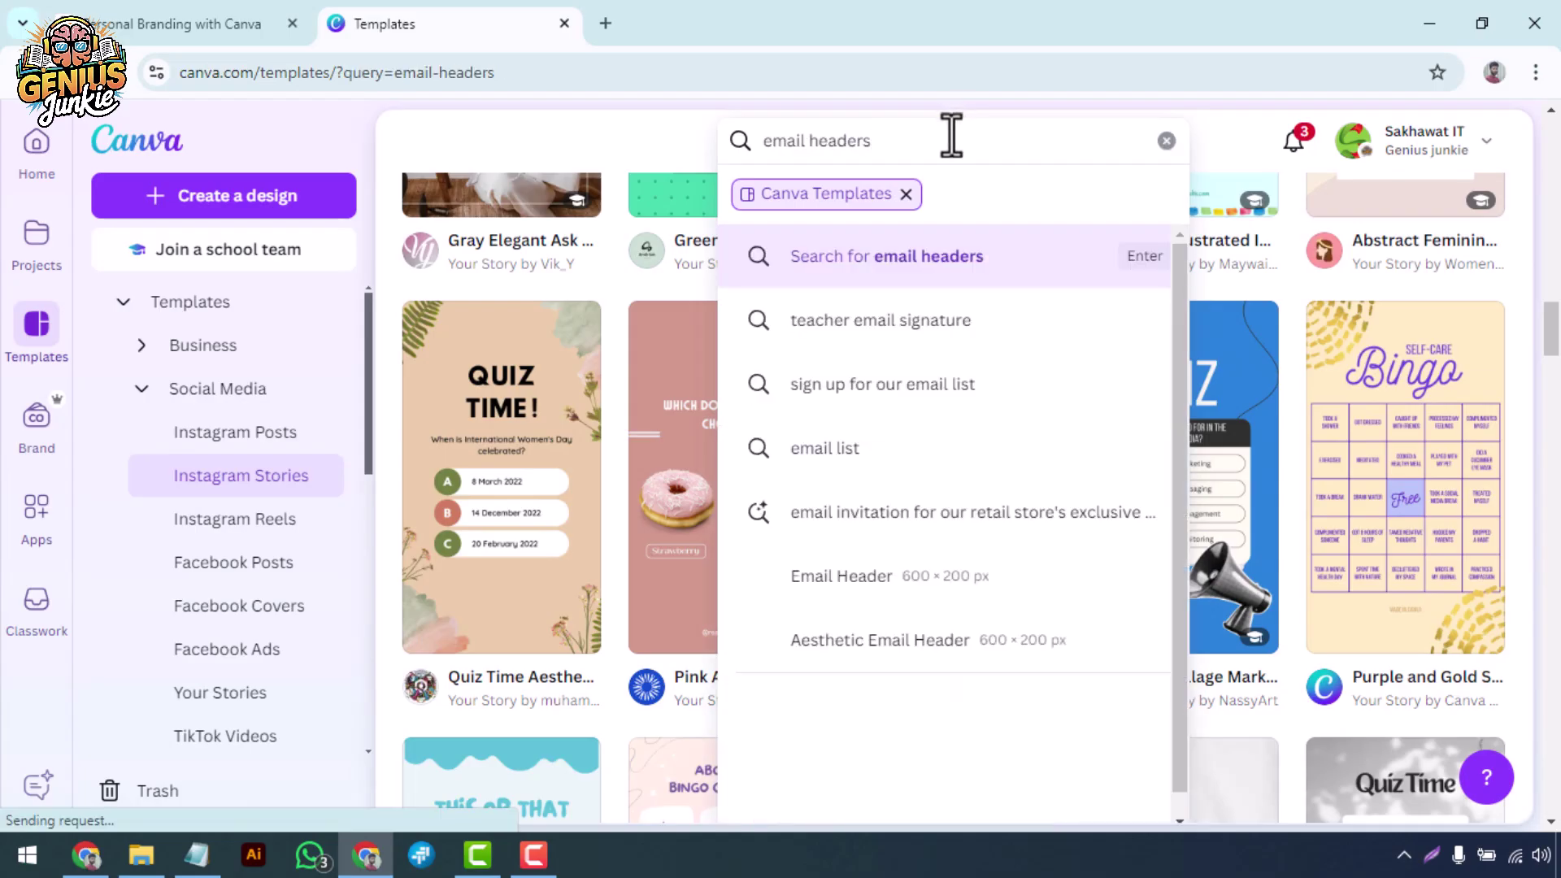
Step: Search the template library for "email headers"
key(Return)
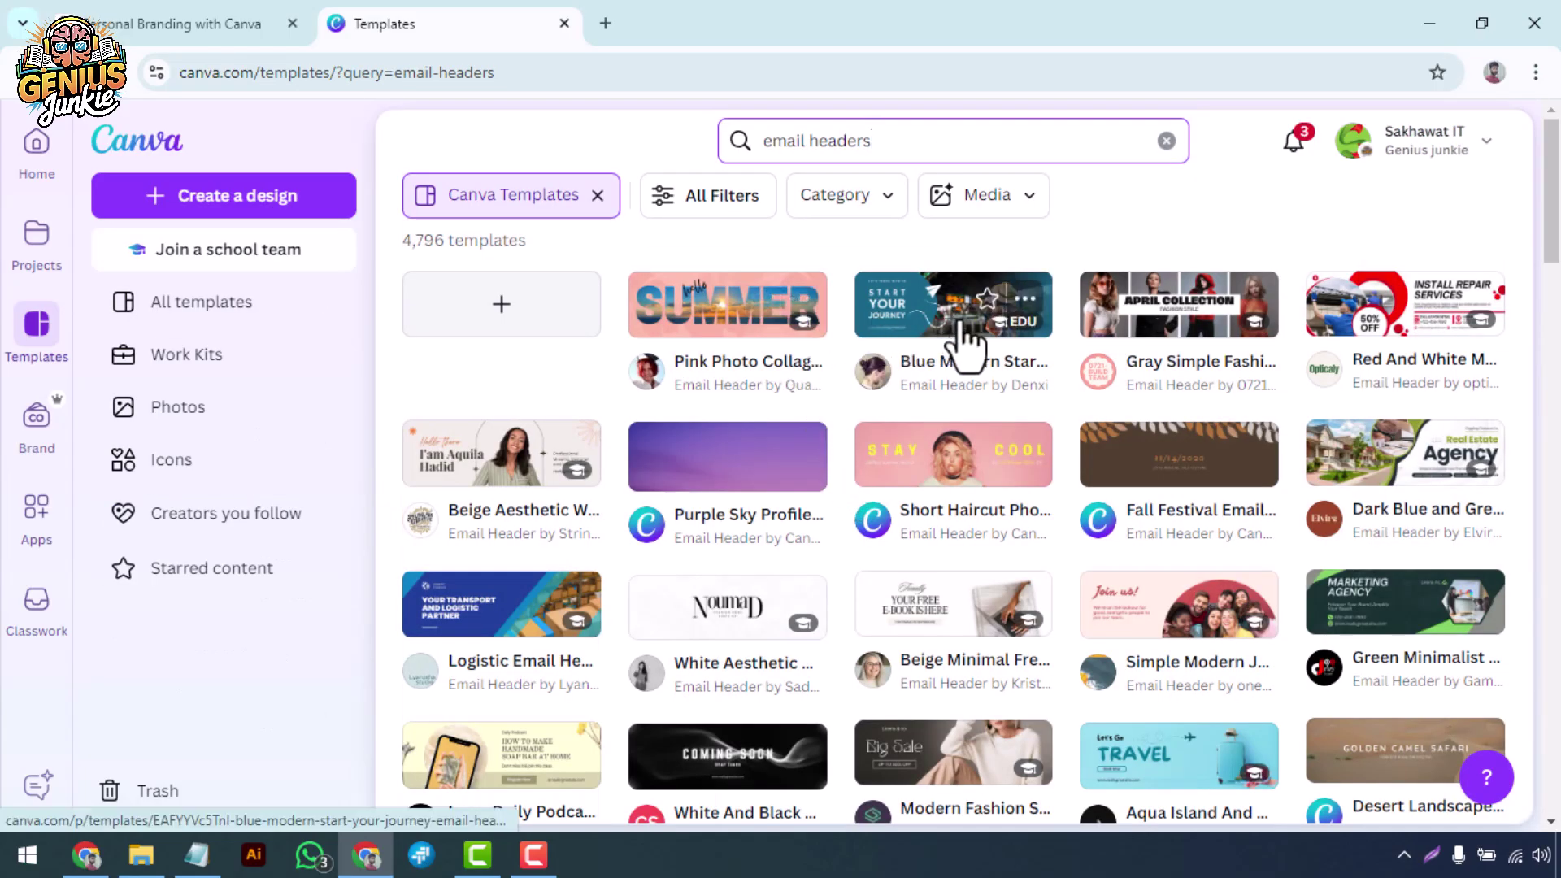
Step: Open the "Red And White Modern Install Repair Services Email Header" template as an editable design
scroll(967, 325, down, 1)
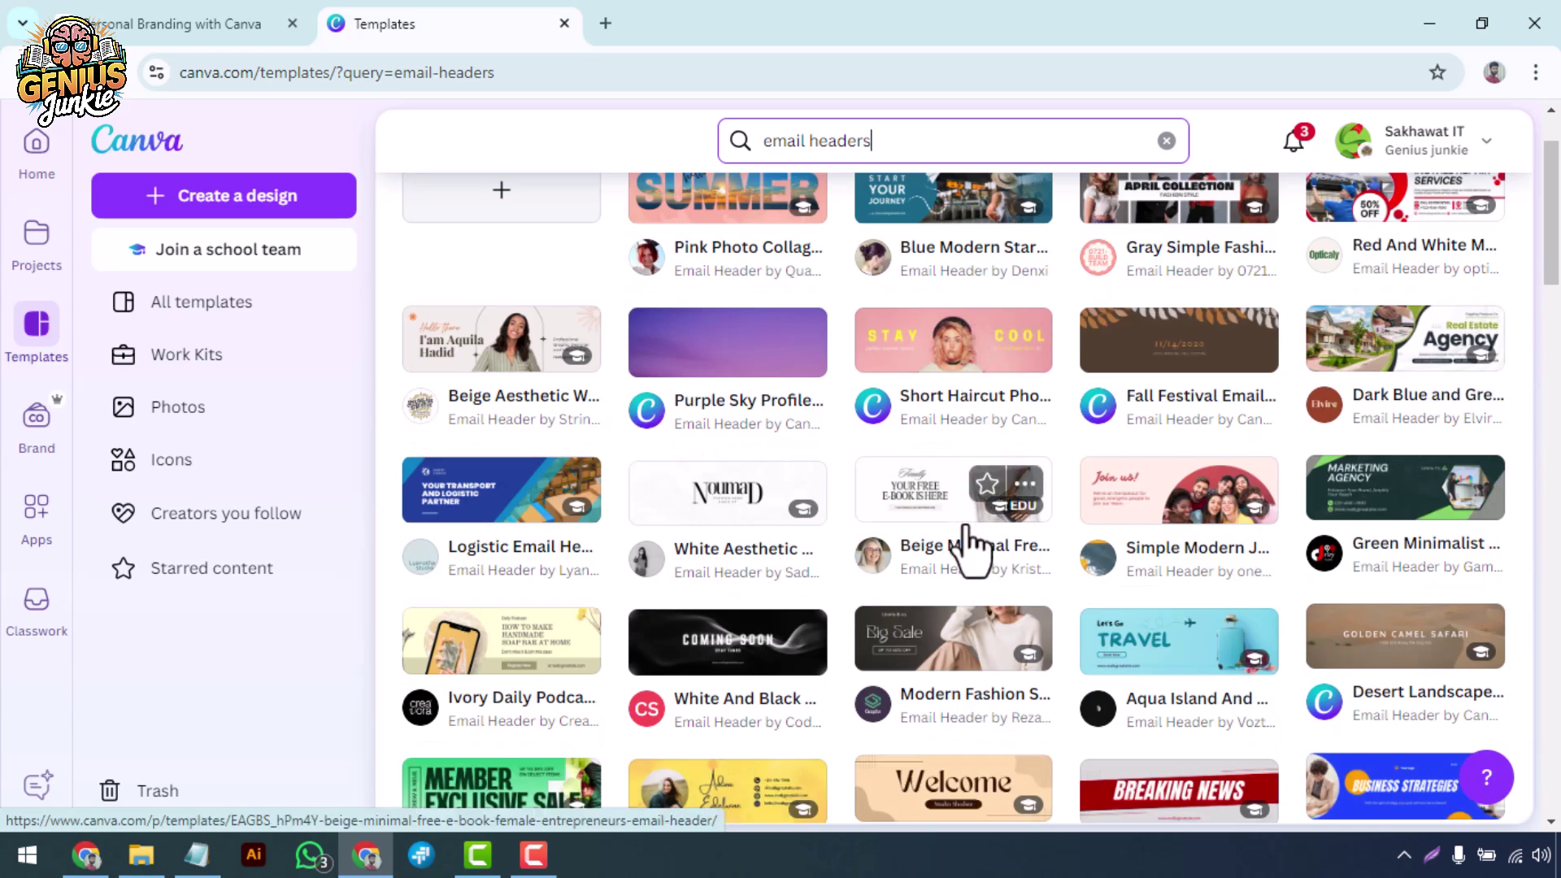
scroll(1126, 456, up, 1)
click(1358, 296)
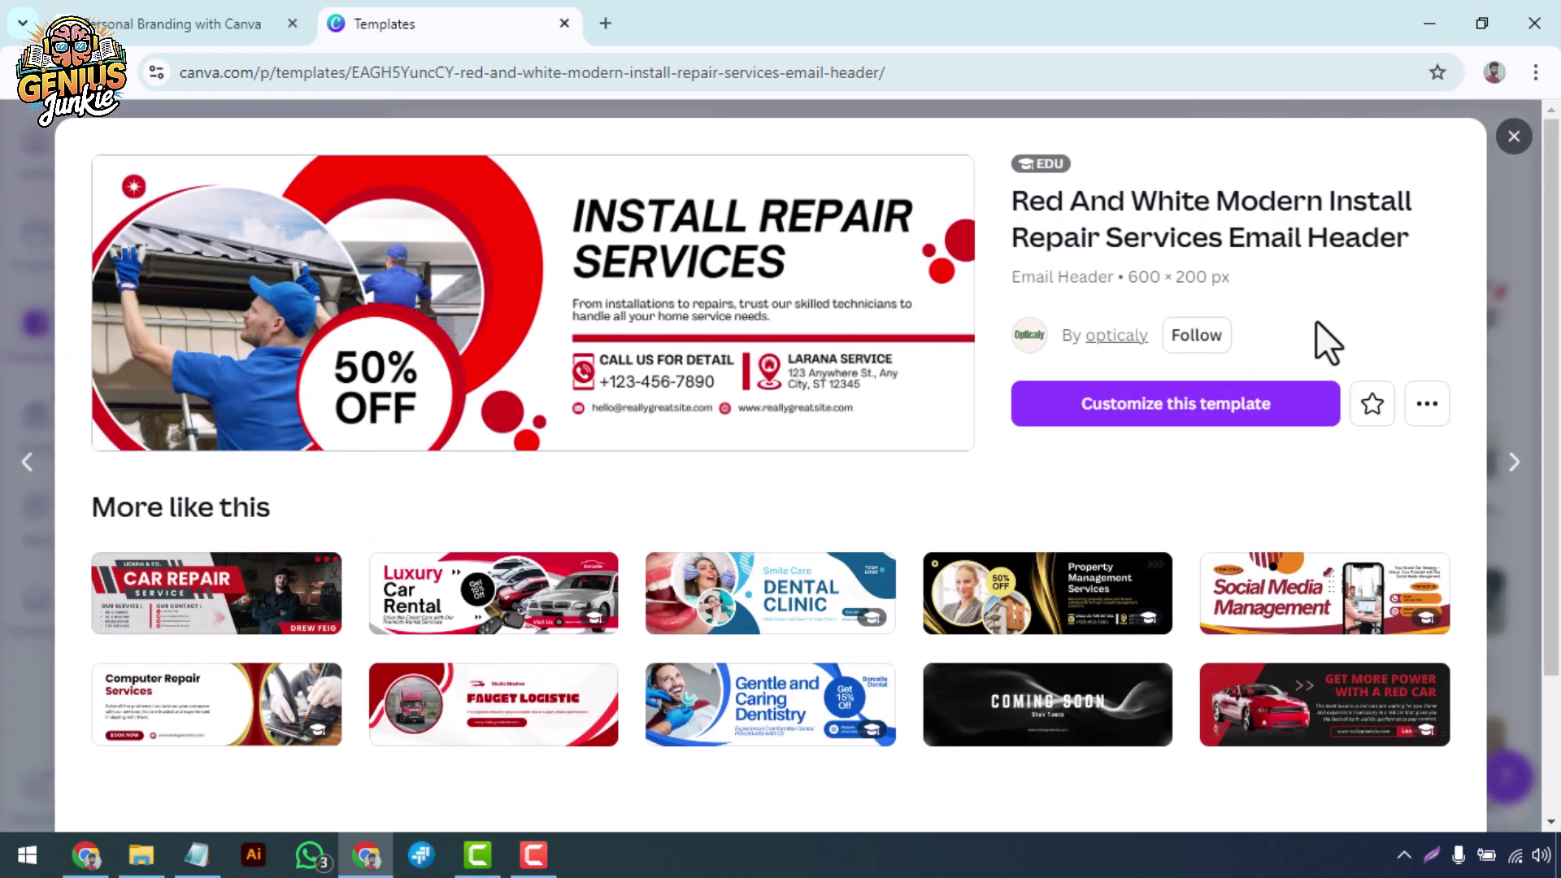
click(1141, 403)
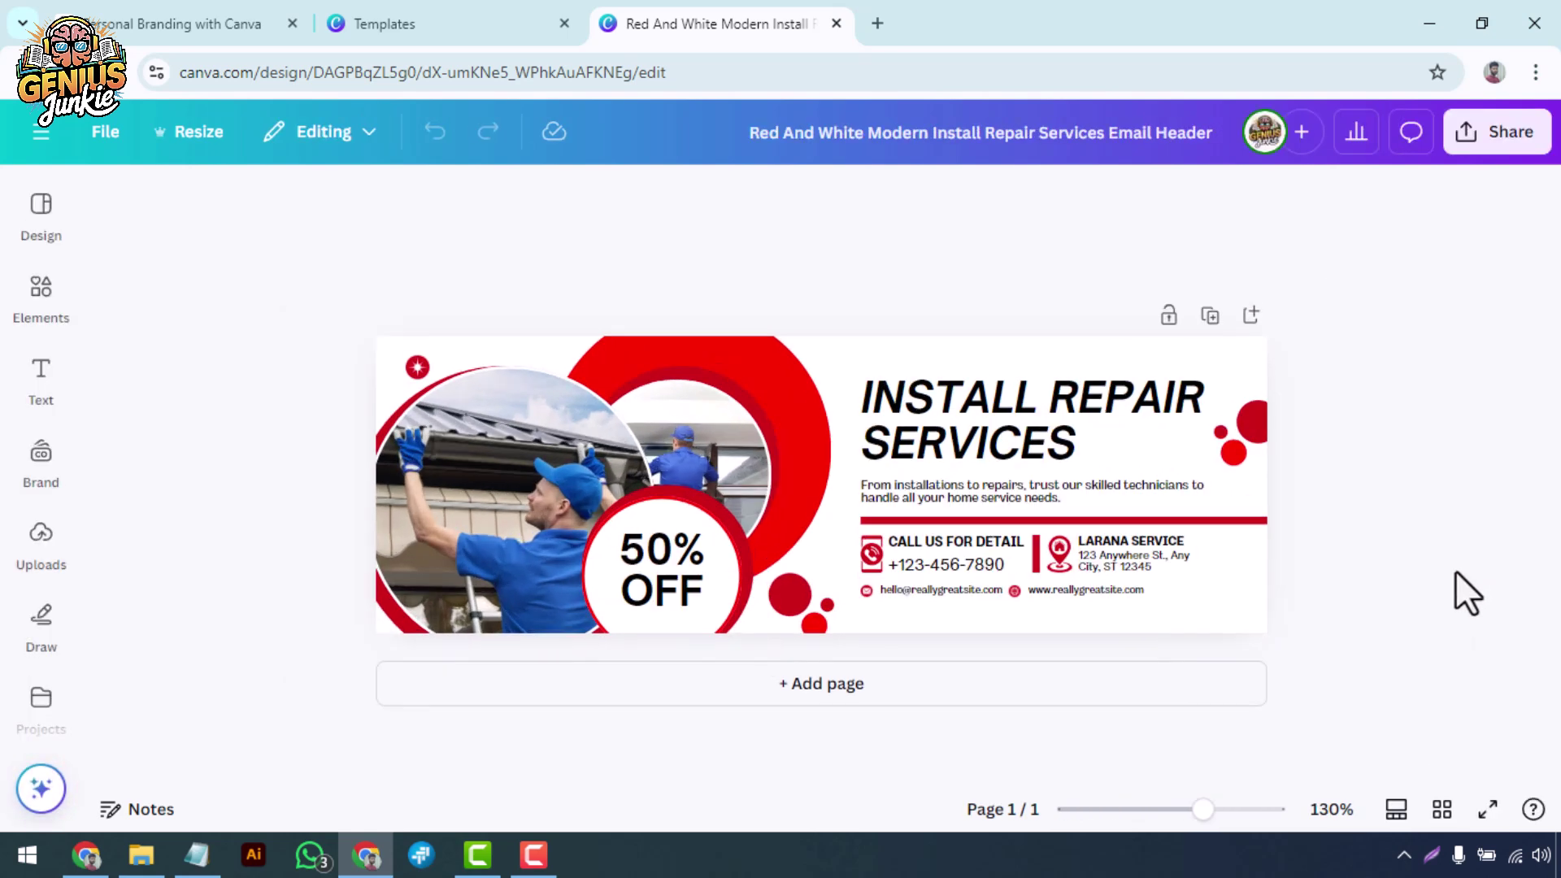
Step: Return to the email header templates and open the "Blue Minimalist Marketing Consulting Service Email Header" for customization
click(488, 7)
click(1505, 138)
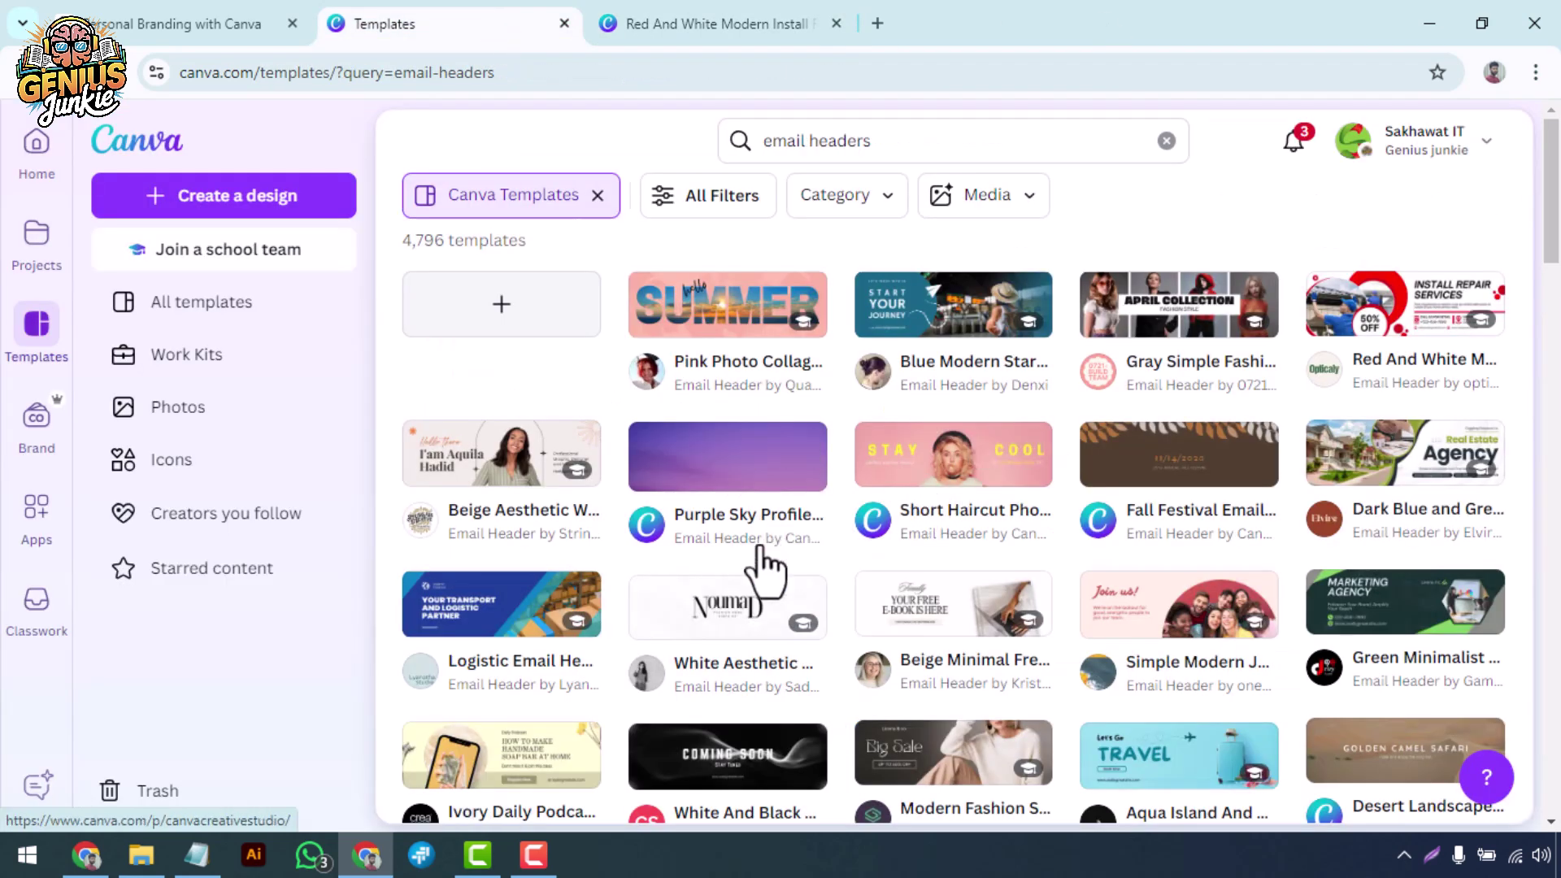
scroll(783, 561, down, 4)
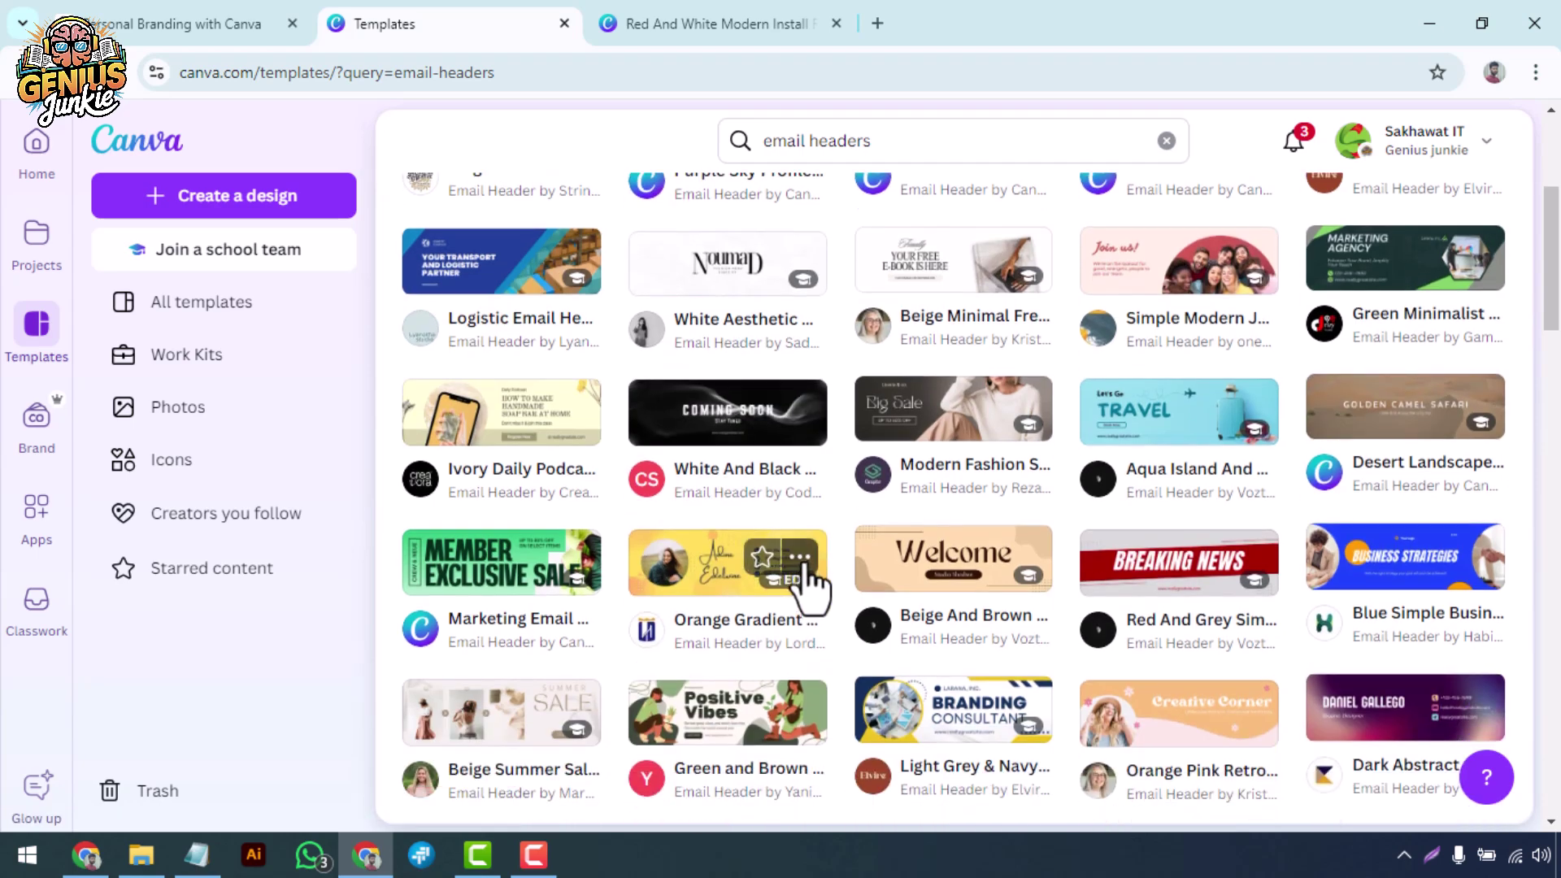
scroll(813, 573, down, 1)
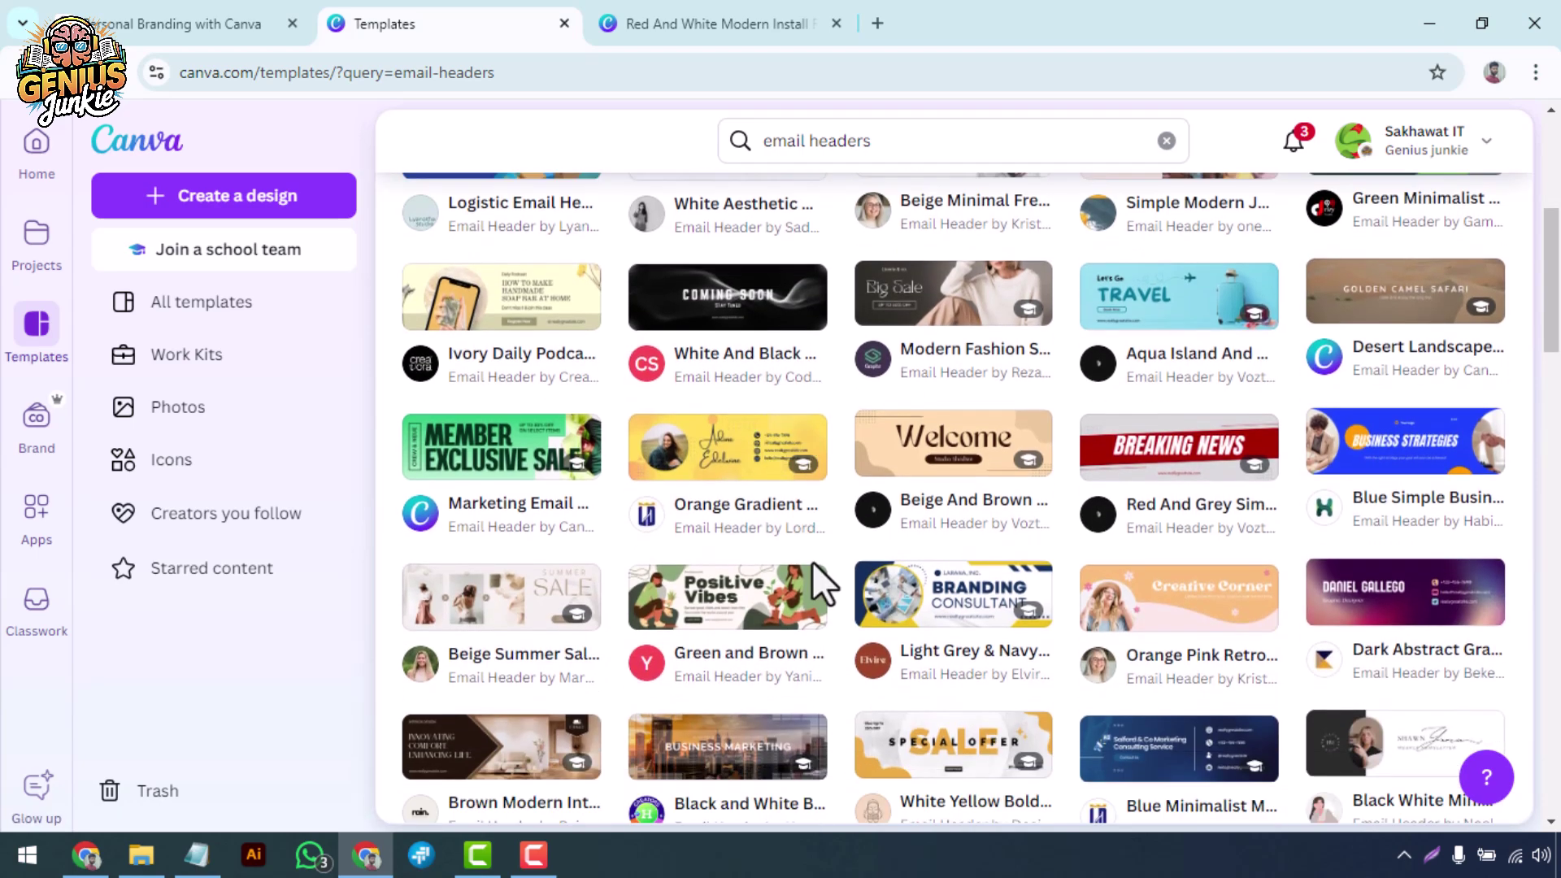
scroll(813, 561, down, 1)
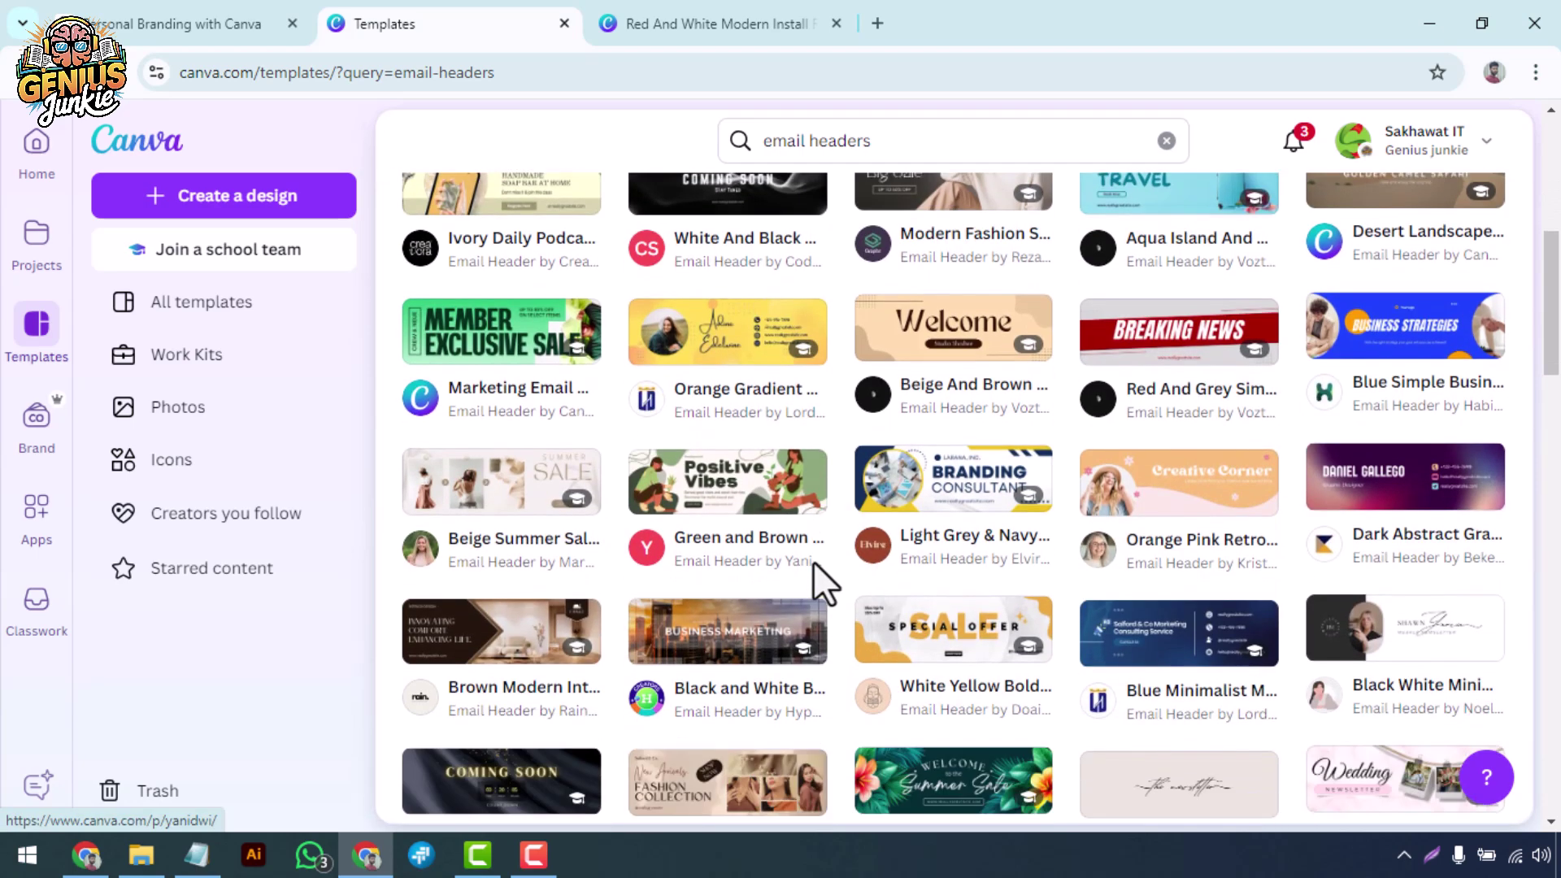
scroll(813, 561, down, 1)
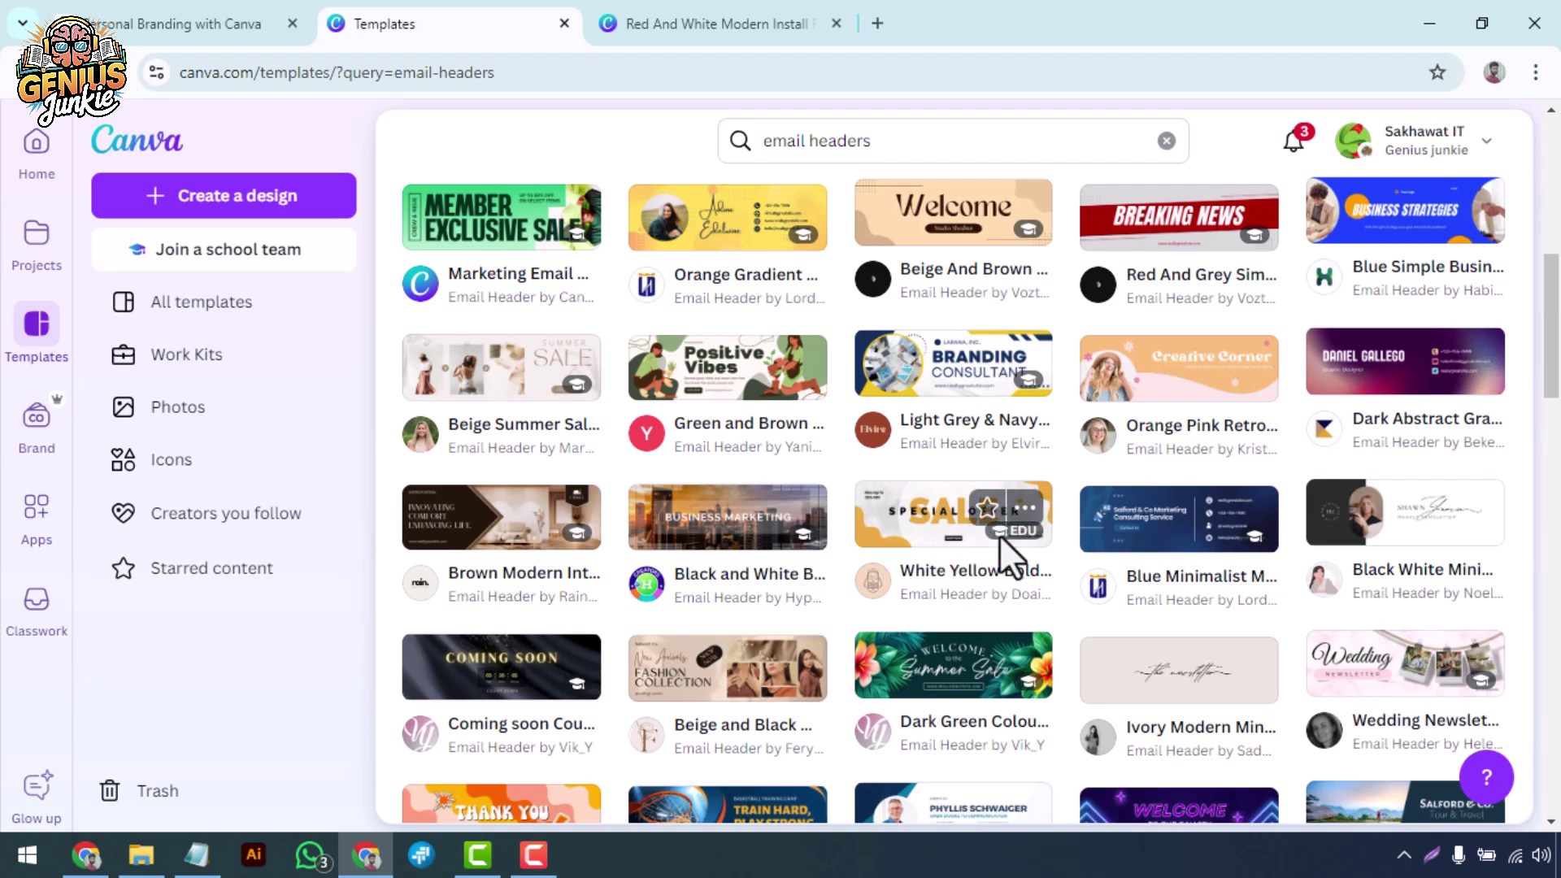
click(1112, 536)
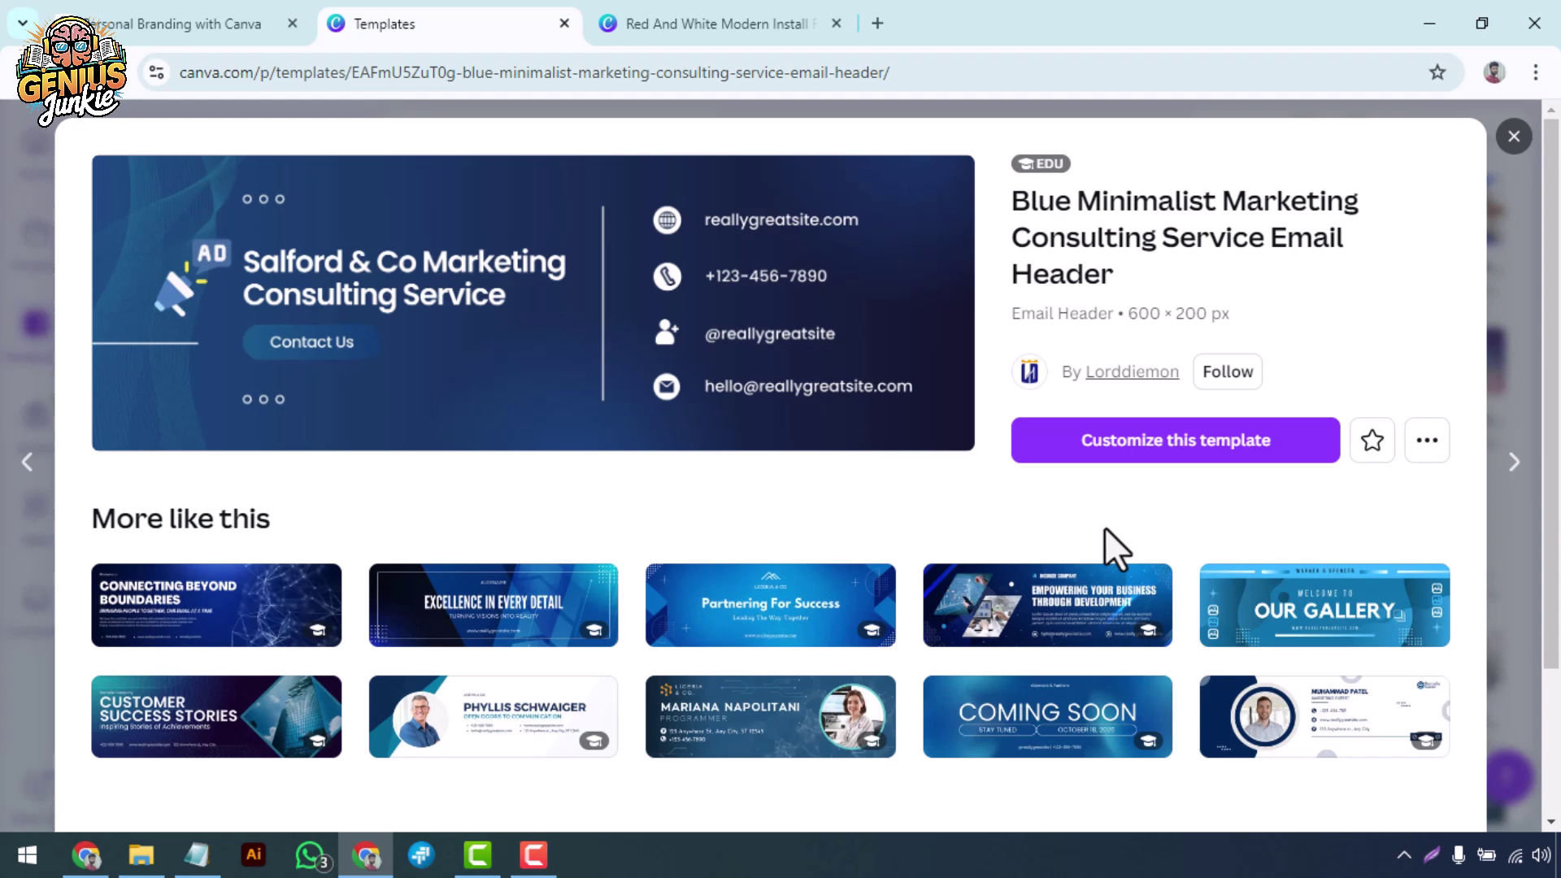
click(1168, 457)
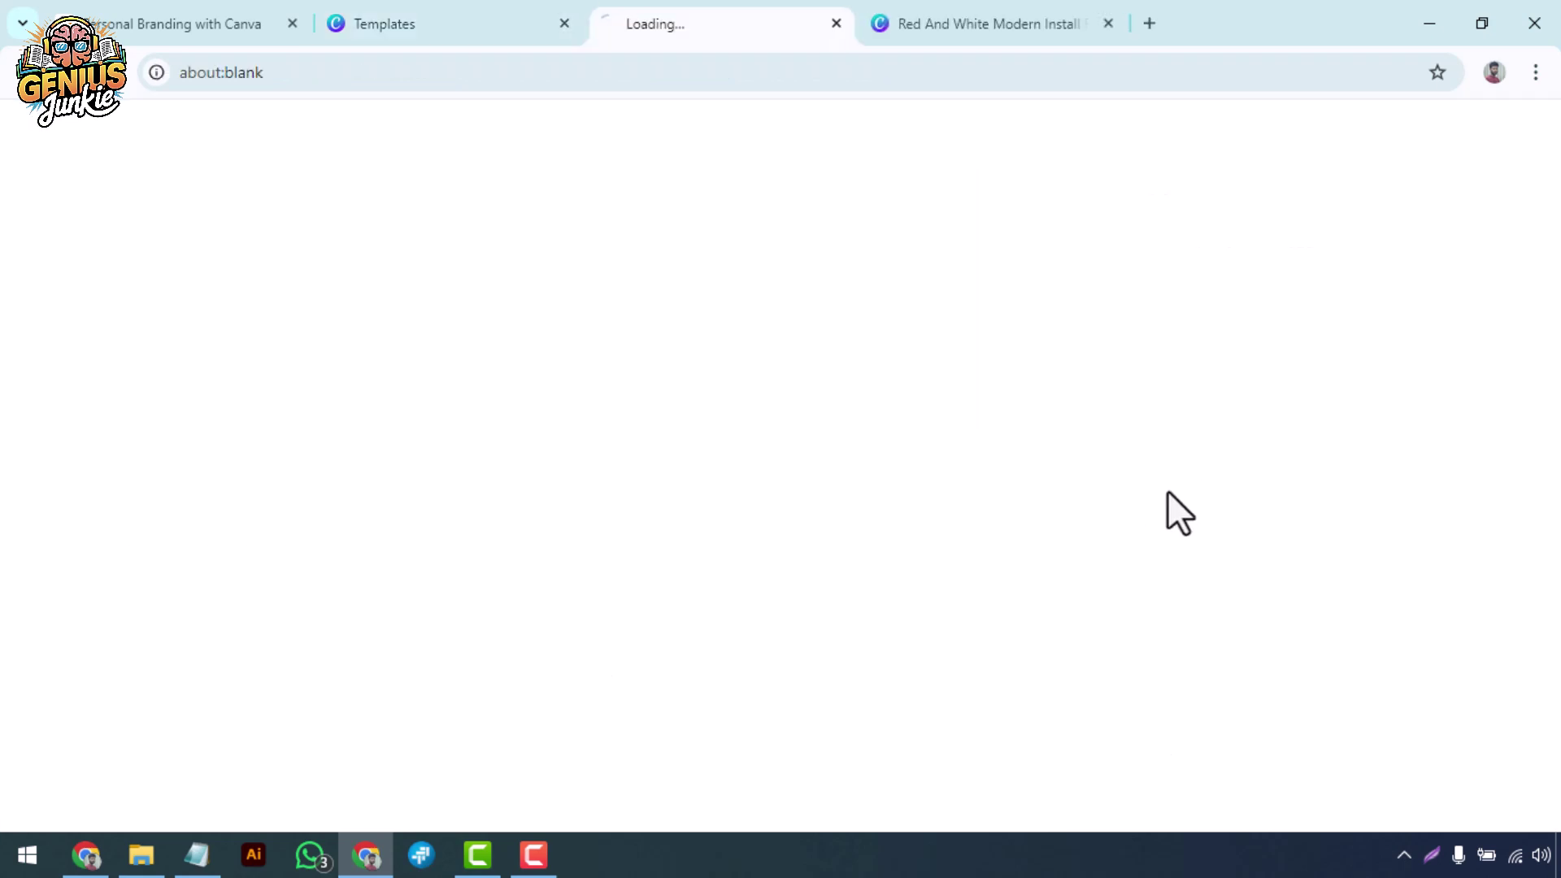